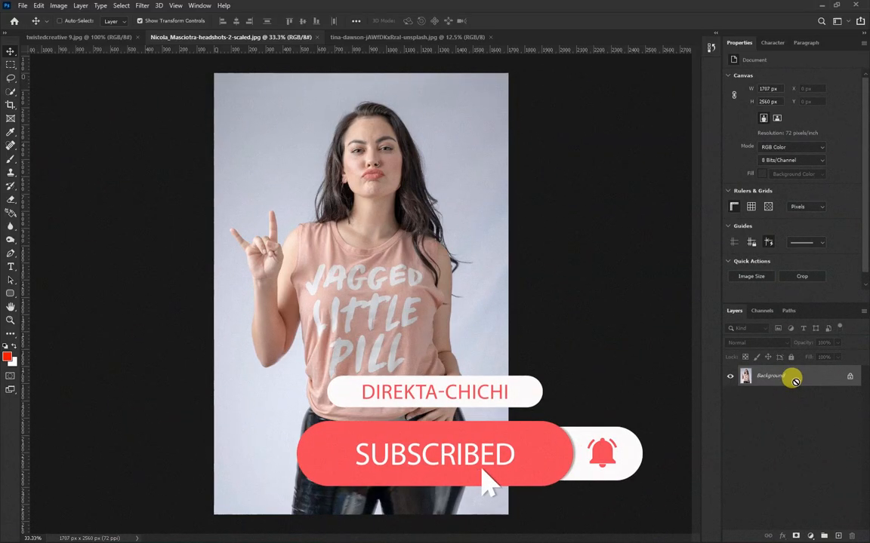
Duplicate the Background layer and automatically select the woman with the Subject selection.
{"action": "left_click_drag", "start_coordinate": [795, 381], "coordinate": [823, 536]}
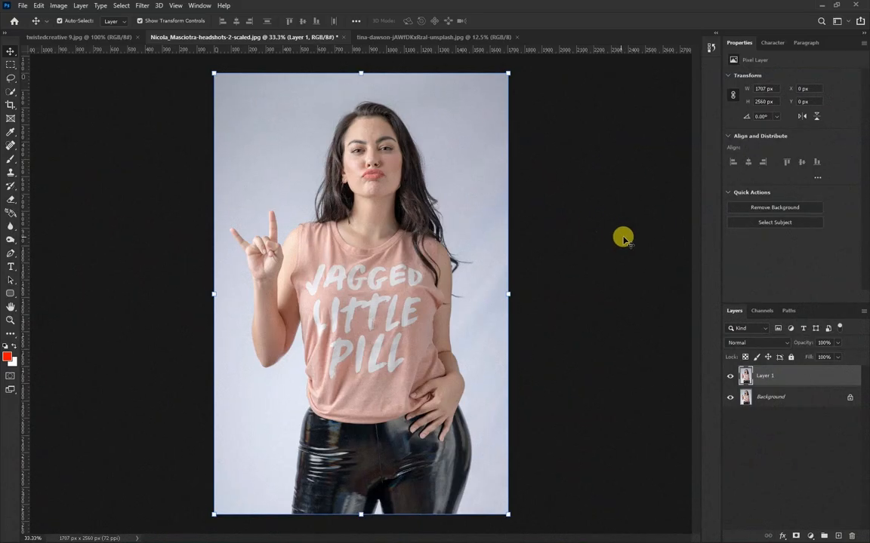
{"action": "left_click", "coordinate": [121, 7]}
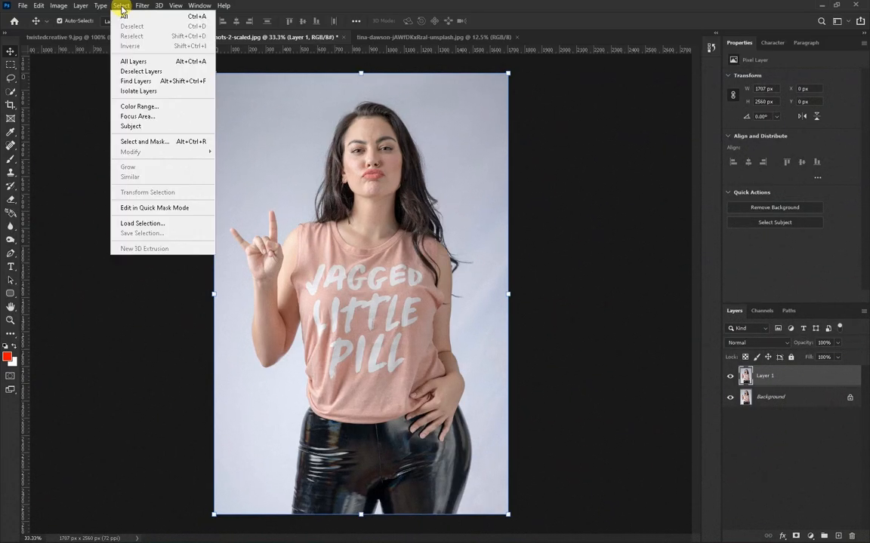
{"action": "left_click", "coordinate": [132, 126]}
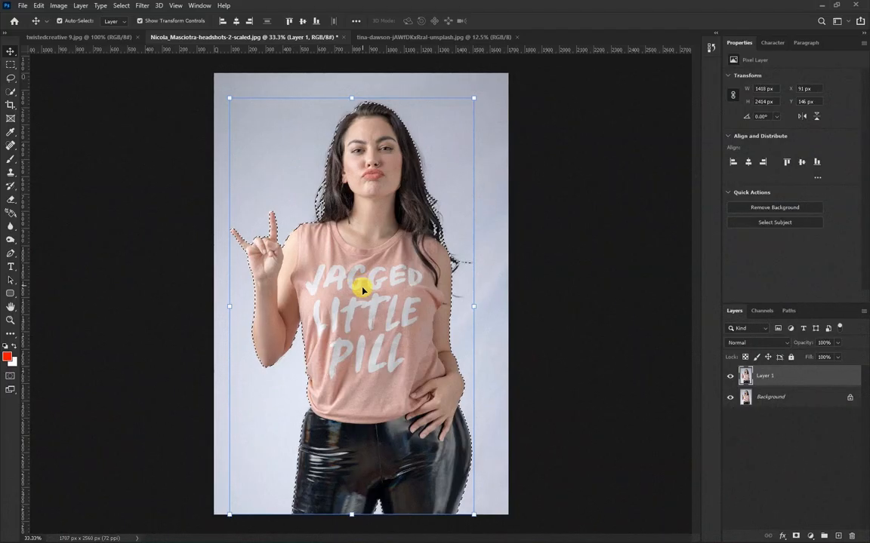
Examine the selection outline around the woman's hair, hand, arms and trousers.
{"action": "scroll", "coordinate": [330, 326], "scroll_direction": "up", "scroll_amount": 3}
{"action": "scroll", "coordinate": [419, 287], "scroll_direction": "up", "scroll_amount": 2}
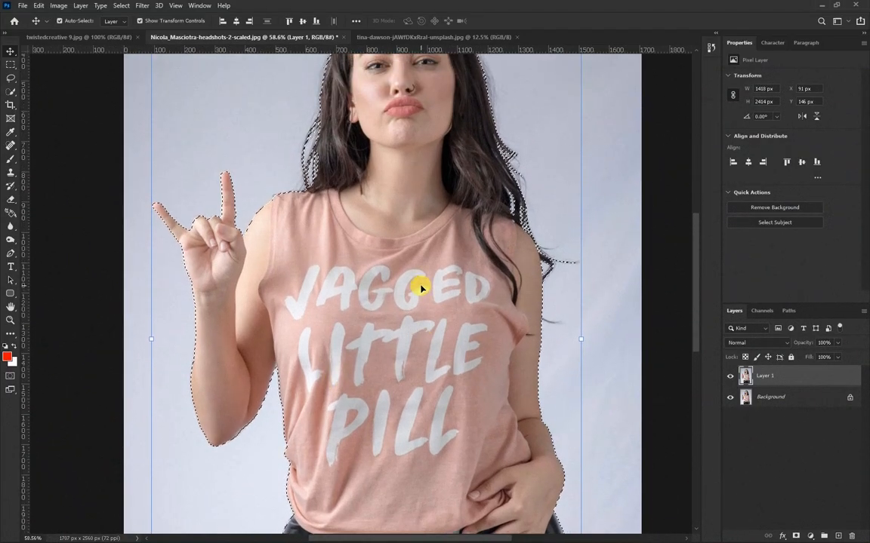
{"action": "scroll", "coordinate": [421, 287], "scroll_direction": "up", "scroll_amount": 3}
{"action": "scroll", "coordinate": [425, 278], "scroll_direction": "down", "scroll_amount": 2}
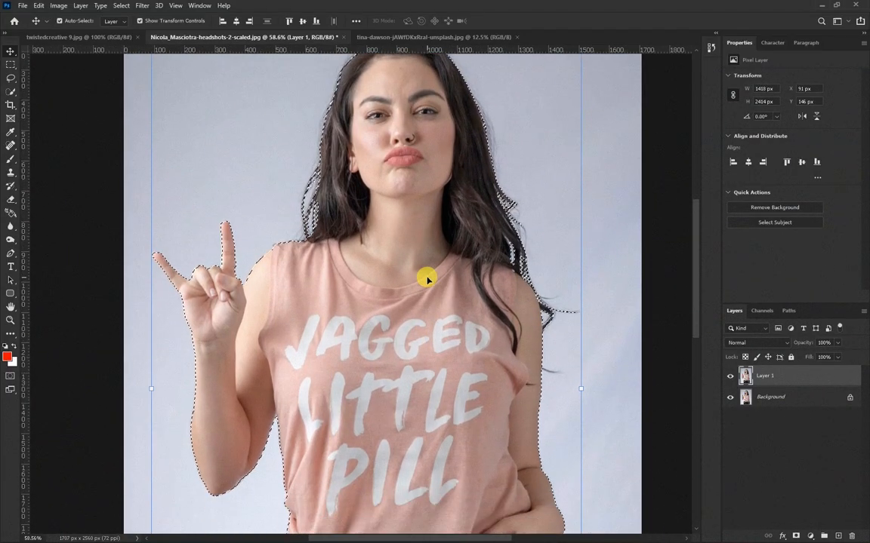
{"action": "scroll", "coordinate": [427, 279], "scroll_direction": "down", "scroll_amount": 5}
{"action": "scroll", "coordinate": [427, 280], "scroll_direction": "down", "scroll_amount": 2}
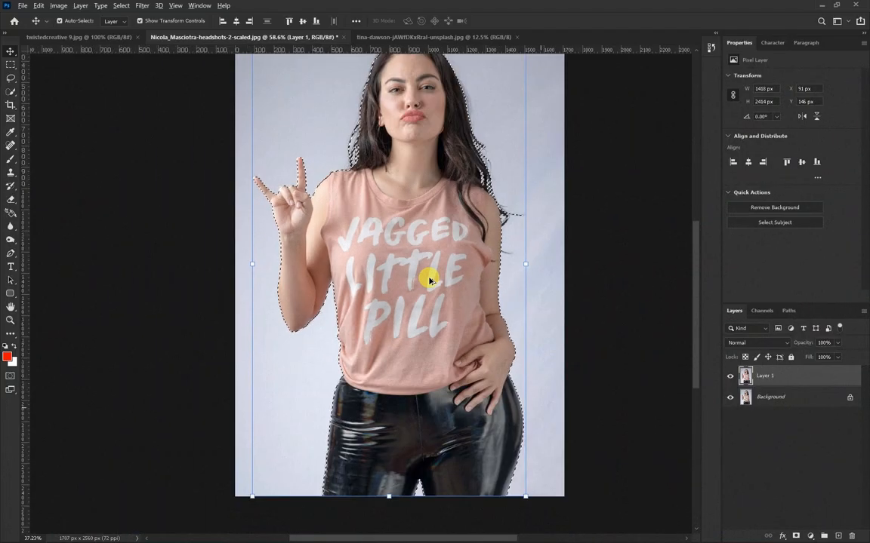
{"action": "scroll", "coordinate": [428, 280], "scroll_direction": "up", "scroll_amount": 2}
{"action": "scroll", "coordinate": [428, 280], "scroll_direction": "down", "scroll_amount": 2}
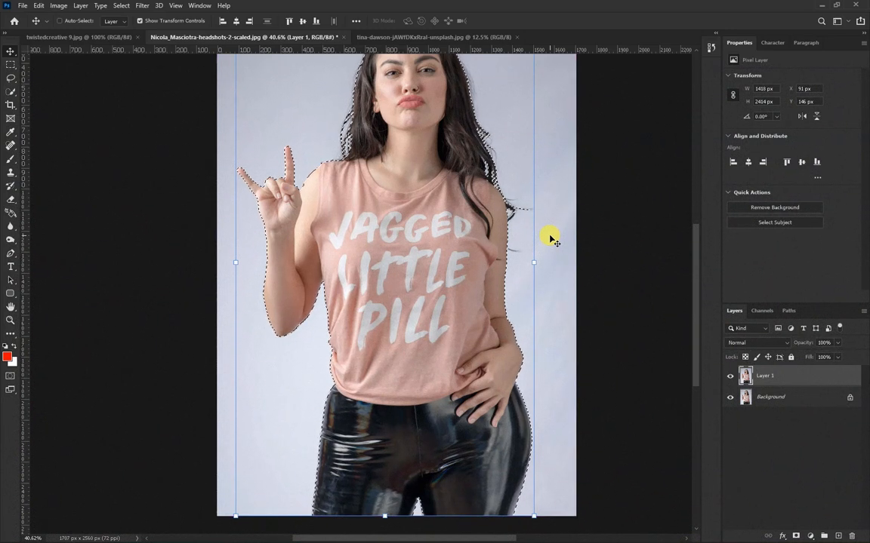
Copy the selected woman to a new layer and hide Layer 1 and the Background so only the cutout shows.
{"action": "key", "text": "ctrl+j"}
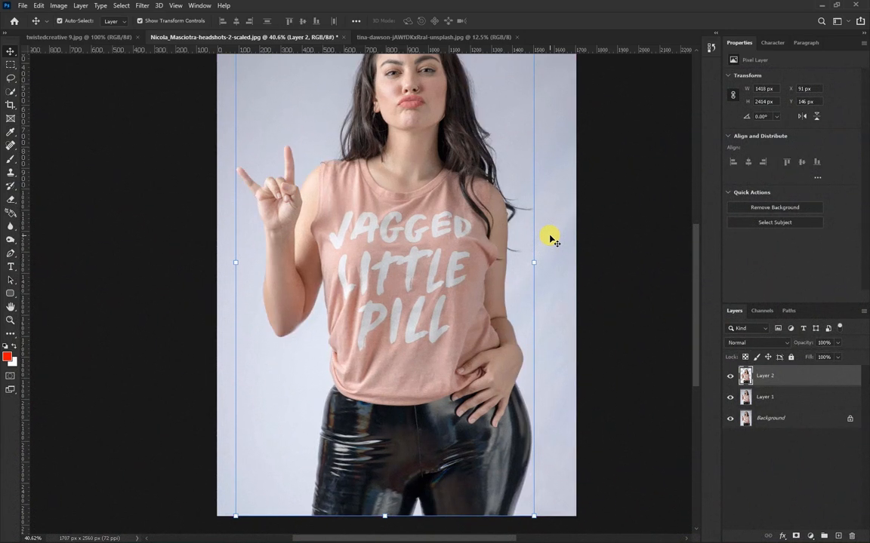
{"action": "left_click", "coordinate": [728, 375]}
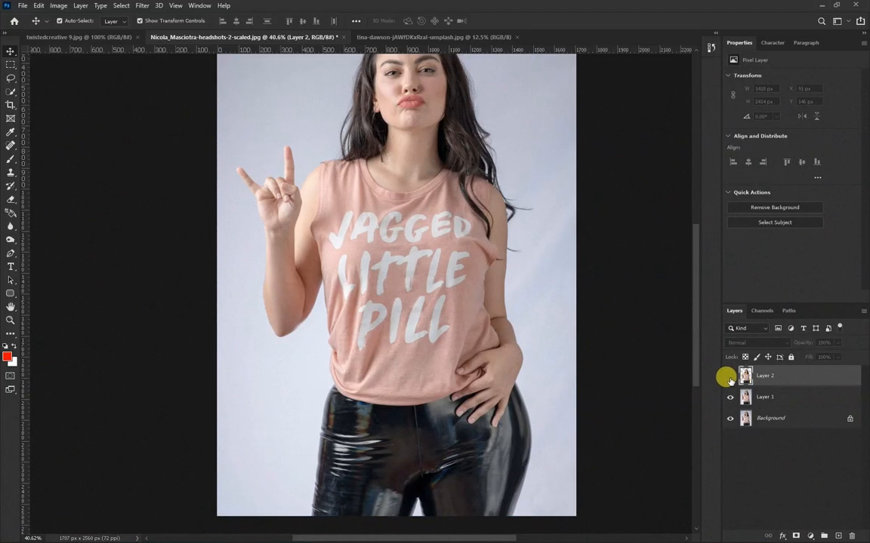
{"action": "left_click", "coordinate": [727, 420]}
{"action": "left_click", "coordinate": [726, 376]}
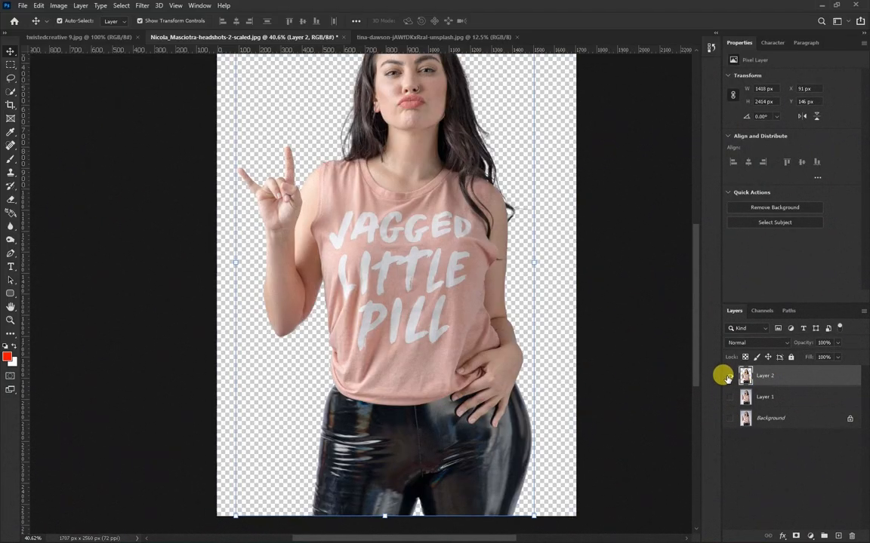
{"action": "scroll", "coordinate": [500, 320], "scroll_direction": "up", "scroll_amount": 5}
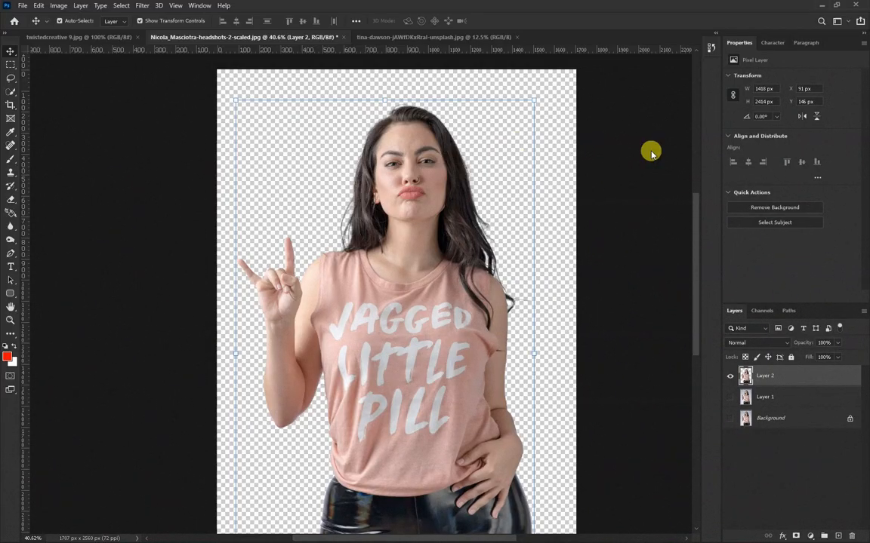
Copy the grey-green texture image from its document and paste it into the portrait document as a new layer.
{"action": "left_click", "coordinate": [414, 36]}
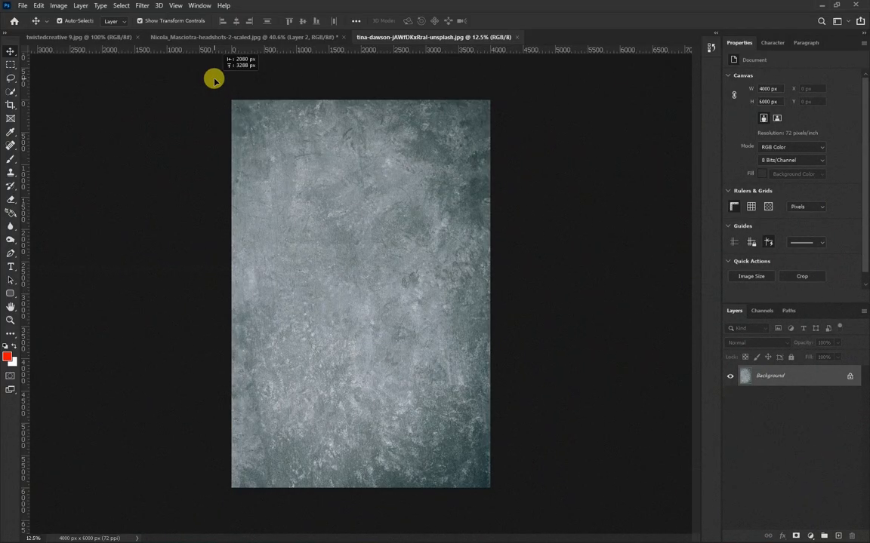
{"action": "left_click", "coordinate": [169, 38]}
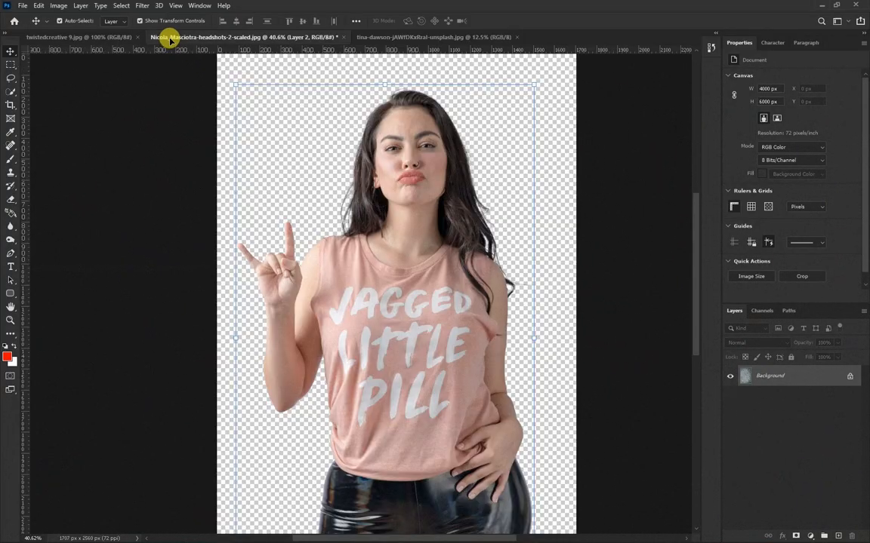
{"action": "key", "text": "ctrl+v"}
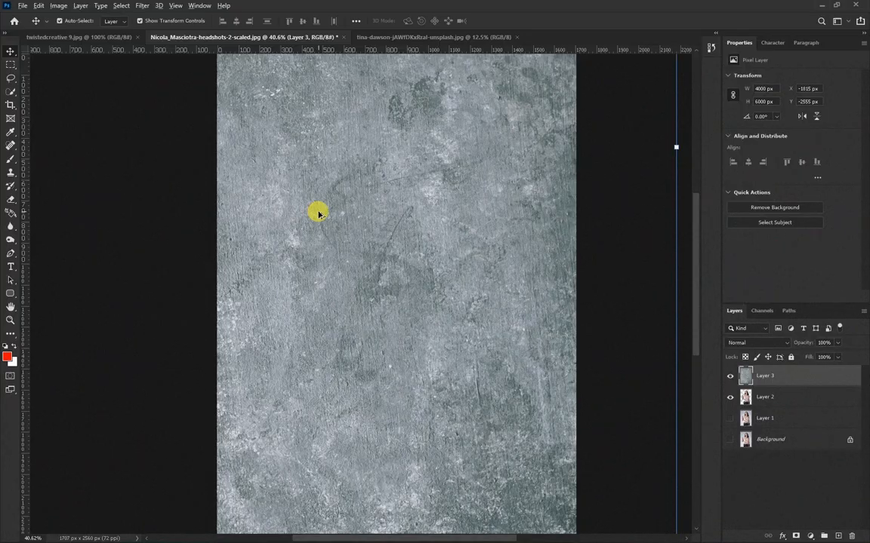
Scale the pasted texture to about 1729 × 2595 px to cover the canvas and place its layer directly above the Background.
{"action": "scroll", "coordinate": [317, 213], "scroll_direction": "down", "scroll_amount": 3}
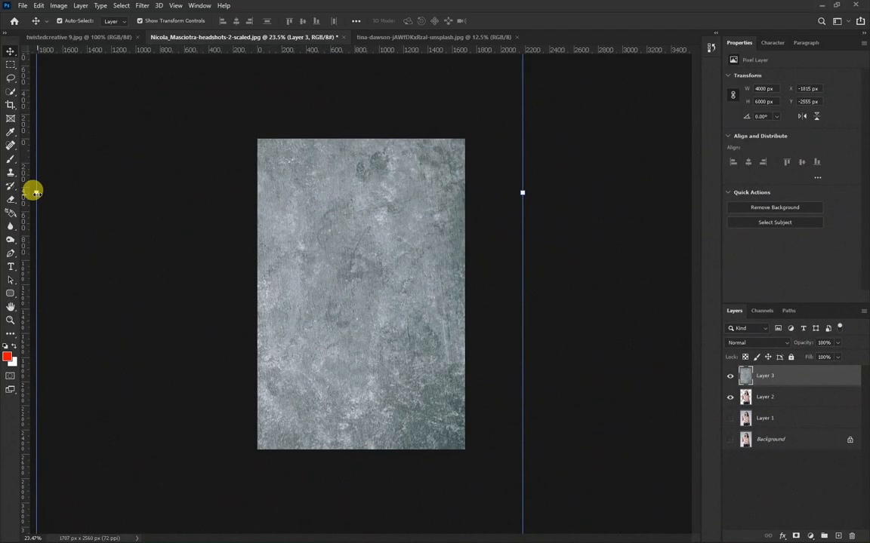
{"action": "left_click_drag", "start_coordinate": [34, 192], "coordinate": [246, 219]}
{"action": "left_click_drag", "start_coordinate": [329, 224], "coordinate": [330, 276]}
{"action": "left_click_drag", "start_coordinate": [521, 248], "coordinate": [465, 247]}
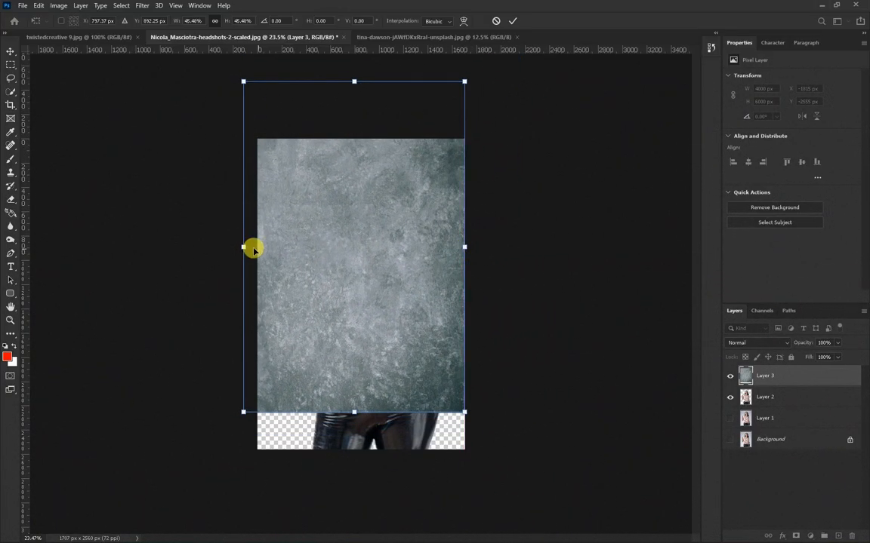
{"action": "left_click_drag", "start_coordinate": [243, 247], "coordinate": [255, 245]}
{"action": "left_click_drag", "start_coordinate": [330, 249], "coordinate": [329, 295]}
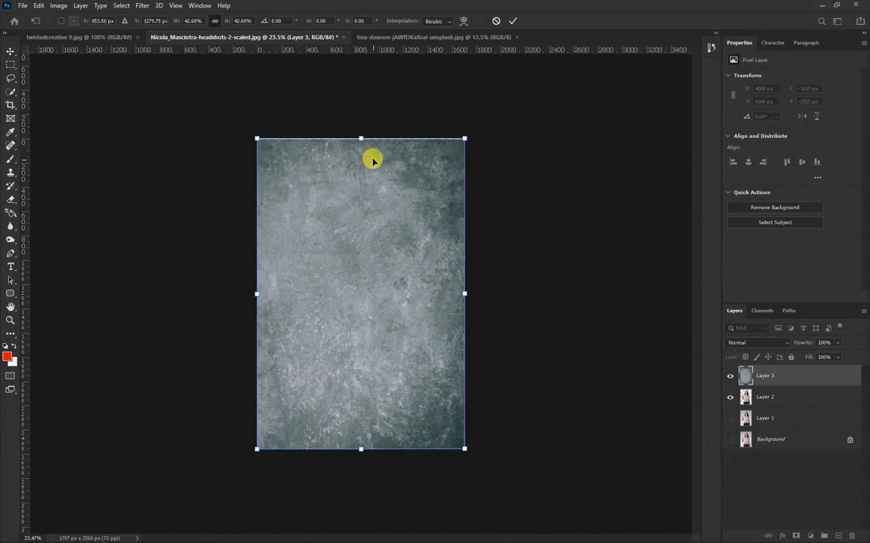
{"action": "left_click_drag", "start_coordinate": [359, 136], "coordinate": [361, 133]}
{"action": "key", "text": "Return"}
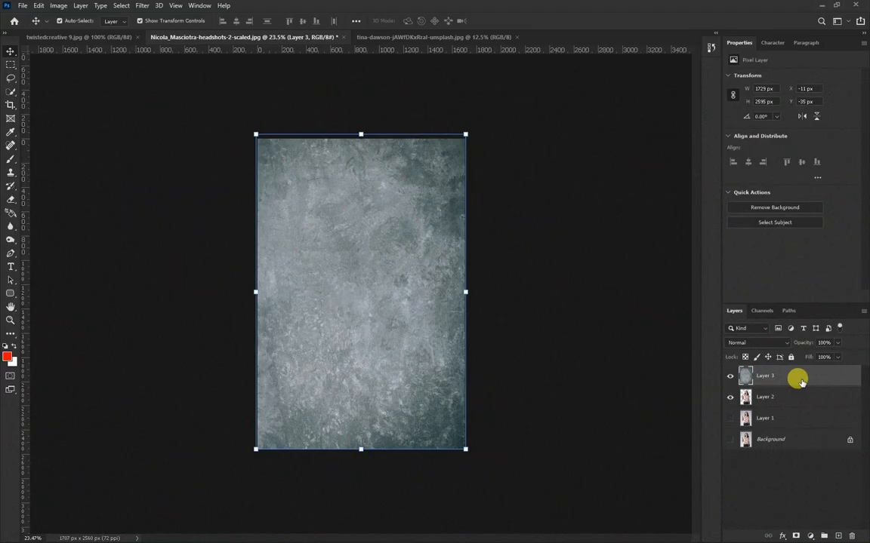
{"action": "left_click_drag", "start_coordinate": [800, 378], "coordinate": [792, 421]}
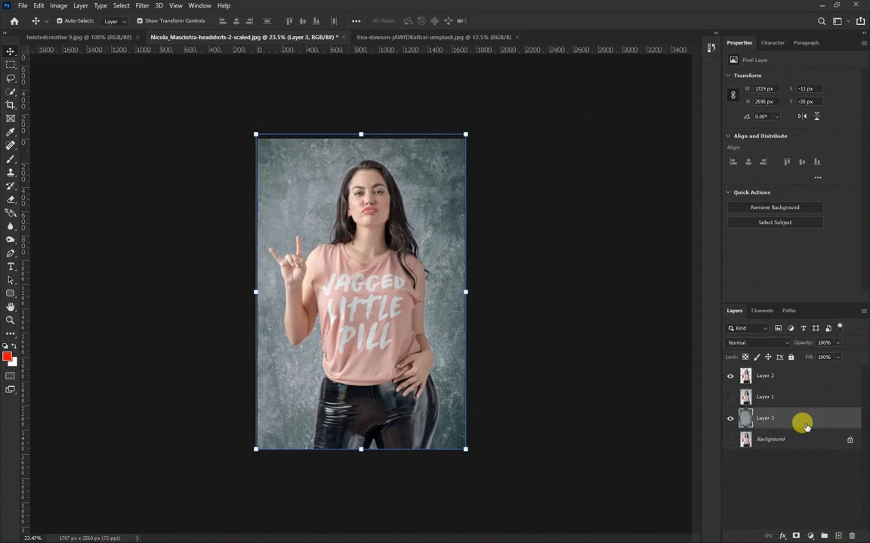
Darken the texture layer with Levels, setting the midtone input to 0.86 and the white output to 223.
{"action": "left_click", "coordinate": [58, 5]}
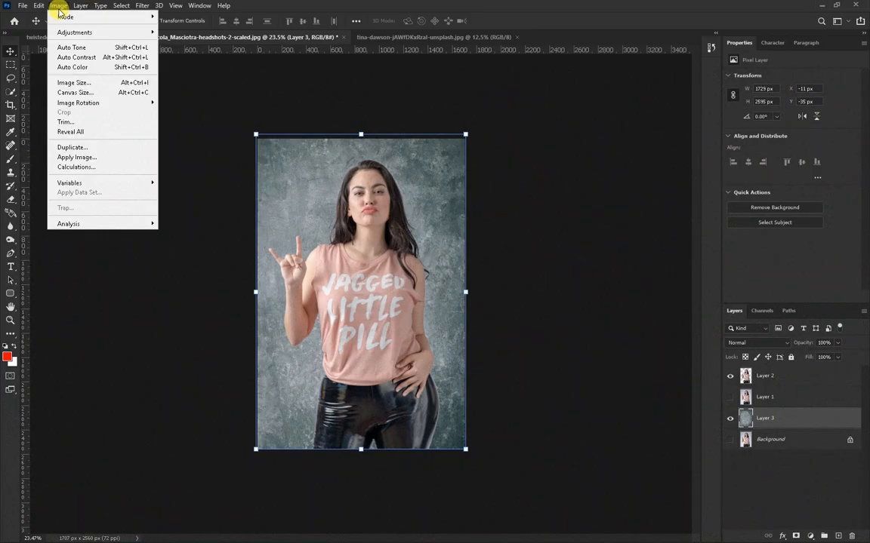
{"action": "mouse_move", "coordinate": [129, 34]}
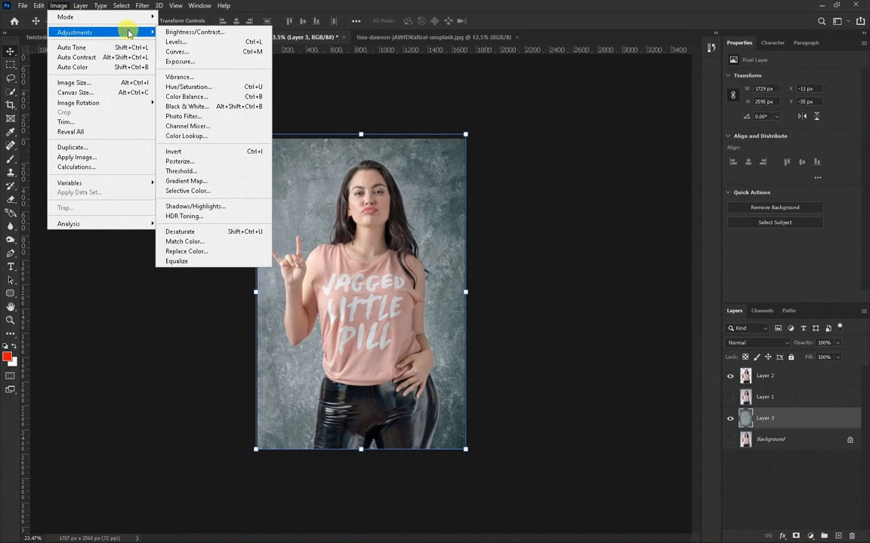
{"action": "left_click", "coordinate": [181, 41]}
{"action": "mouse_move", "coordinate": [564, 212]}
{"action": "left_mouse_down"}
{"action": "mouse_move", "coordinate": [558, 215]}
{"action": "mouse_move", "coordinate": [575, 214]}
{"action": "left_mouse_up"}
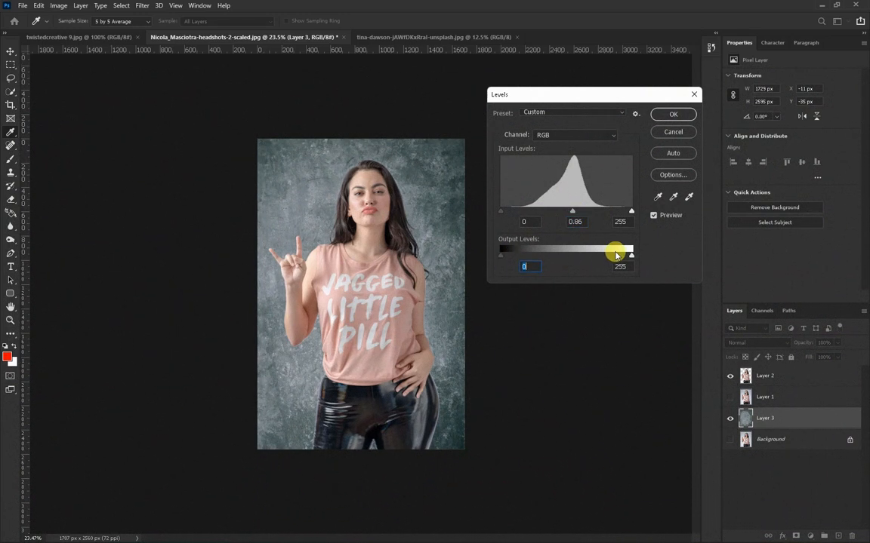
{"action": "left_click_drag", "start_coordinate": [630, 255], "coordinate": [616, 259]}
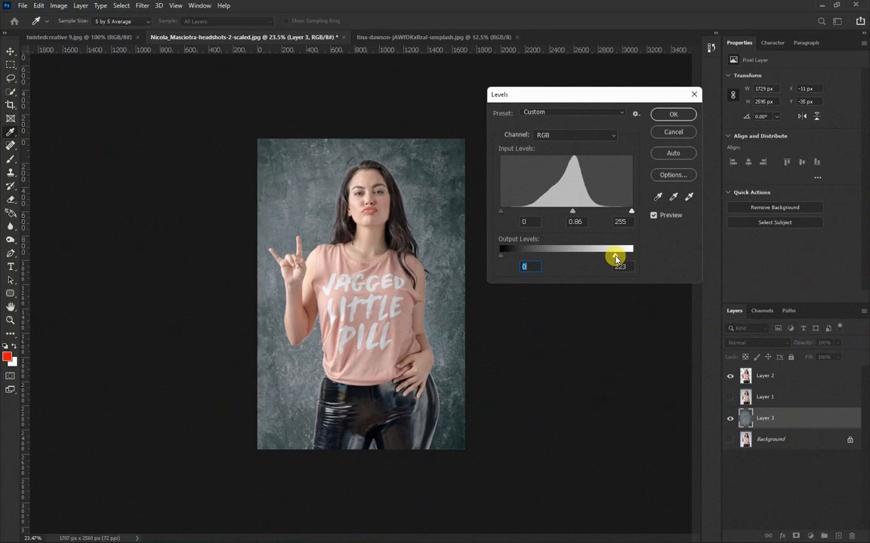
{"action": "left_click_drag", "start_coordinate": [615, 257], "coordinate": [615, 258]}
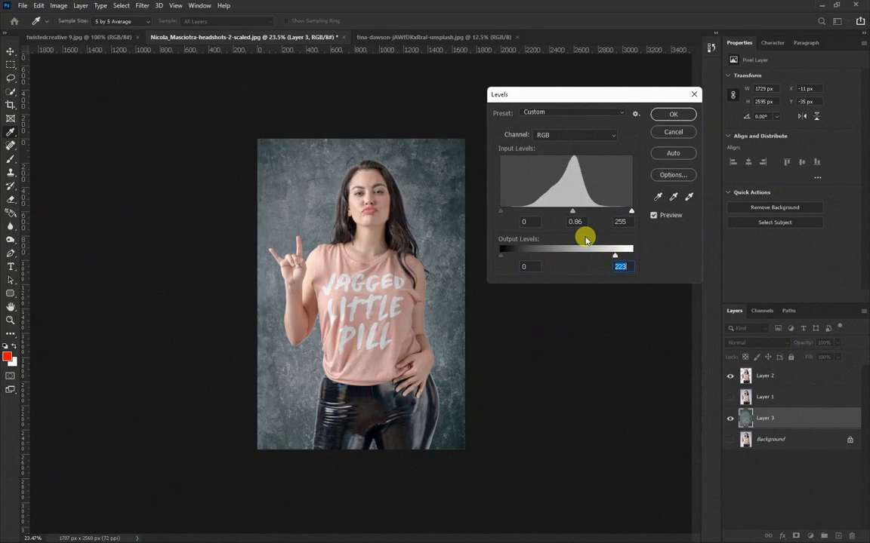
{"action": "left_click", "coordinate": [671, 115]}
{"action": "key", "text": "v"}
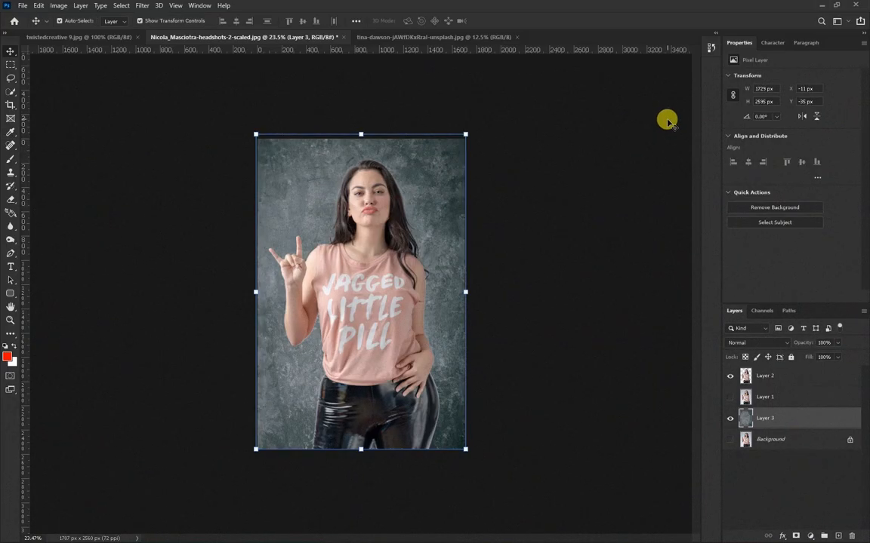
Apply Levels to the woman's cutout layer with black input 11, midtone input 0.86 and white output 232.
{"action": "left_click", "coordinate": [352, 318]}
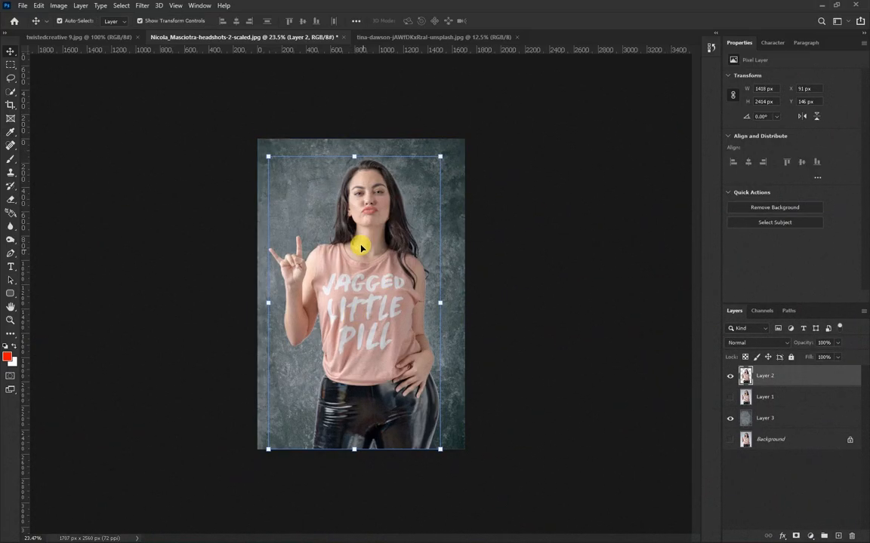
{"action": "left_click", "coordinate": [66, 6]}
{"action": "mouse_move", "coordinate": [87, 30]}
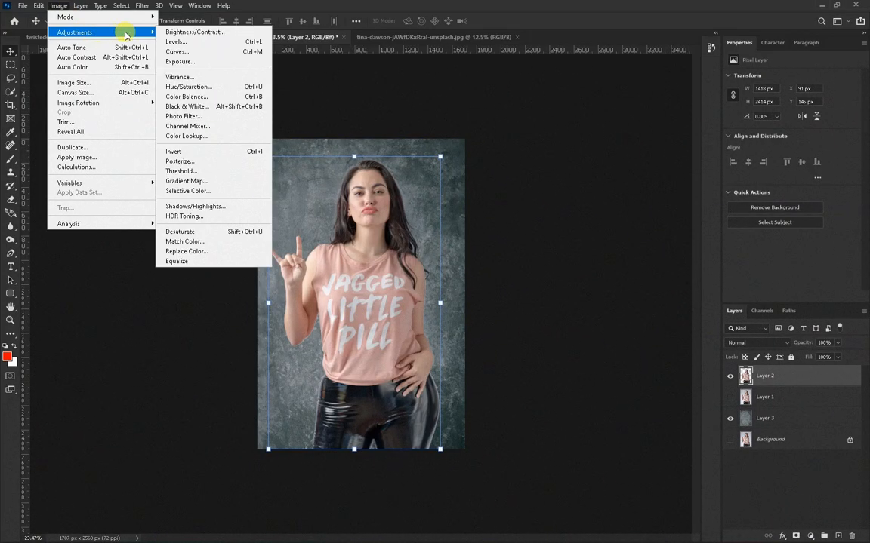
{"action": "left_click", "coordinate": [181, 44]}
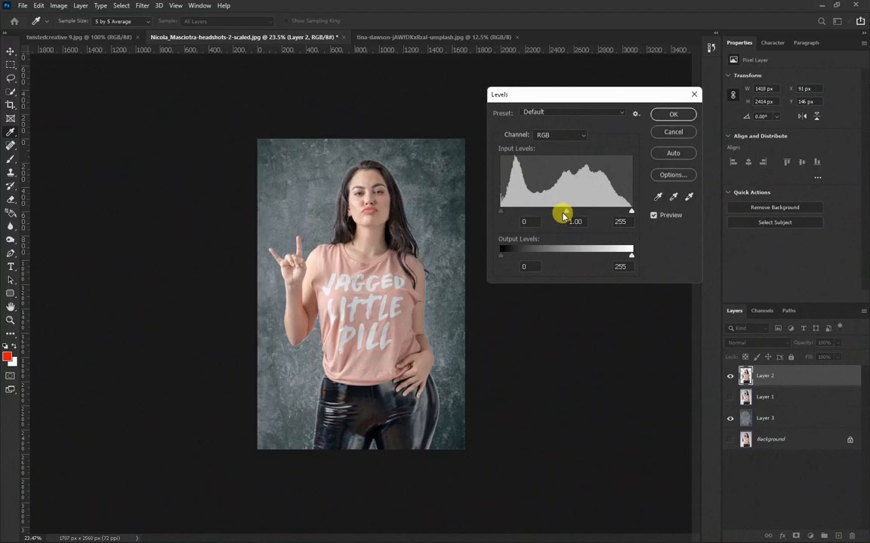
{"action": "left_click_drag", "start_coordinate": [563, 213], "coordinate": [573, 214]}
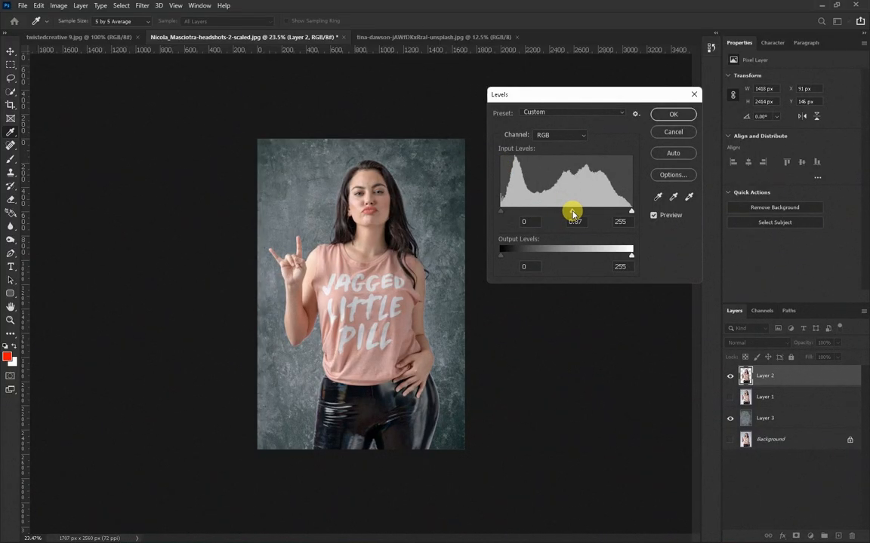
{"action": "left_click_drag", "start_coordinate": [573, 214], "coordinate": [573, 215]}
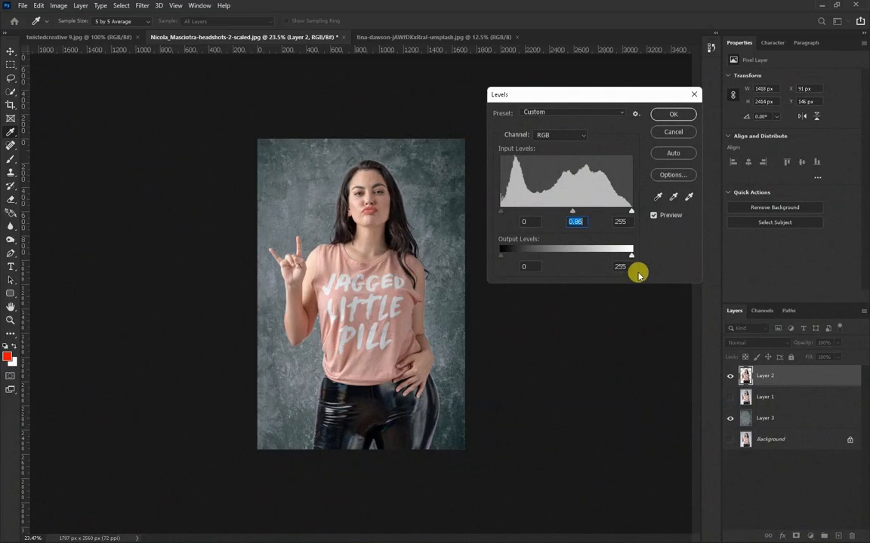
{"action": "left_click_drag", "start_coordinate": [630, 259], "coordinate": [617, 260]}
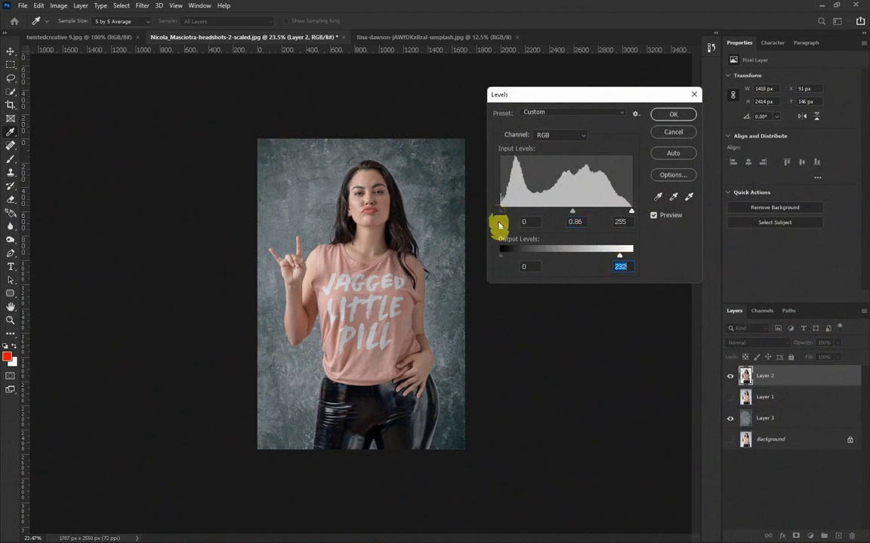
{"action": "left_click_drag", "start_coordinate": [506, 217], "coordinate": [510, 216]}
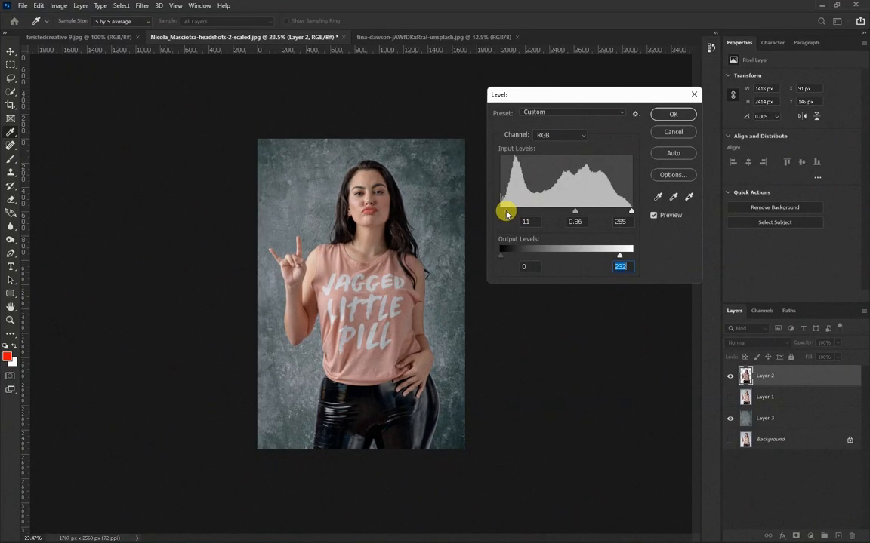
{"action": "left_click", "coordinate": [671, 117]}
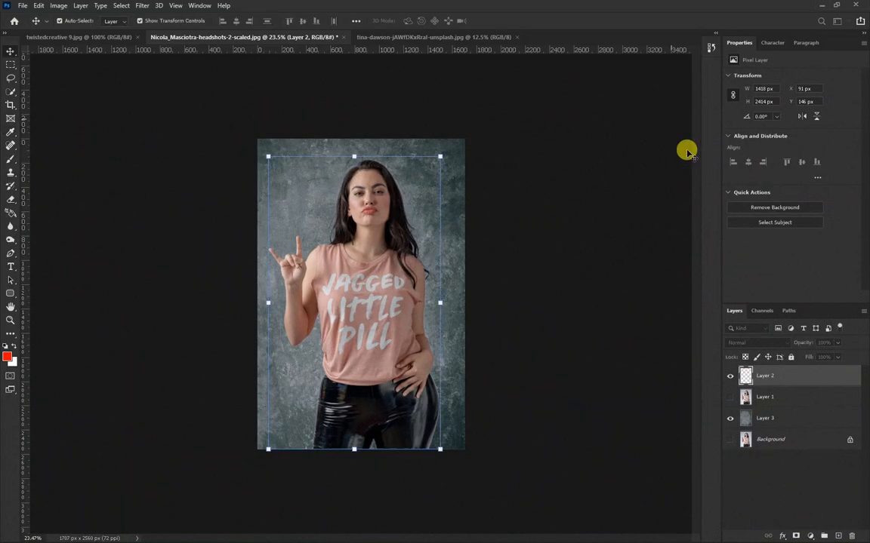
Deepen the shadows of the texture layer with Levels, setting the black input to 12.
{"action": "left_click", "coordinate": [765, 415]}
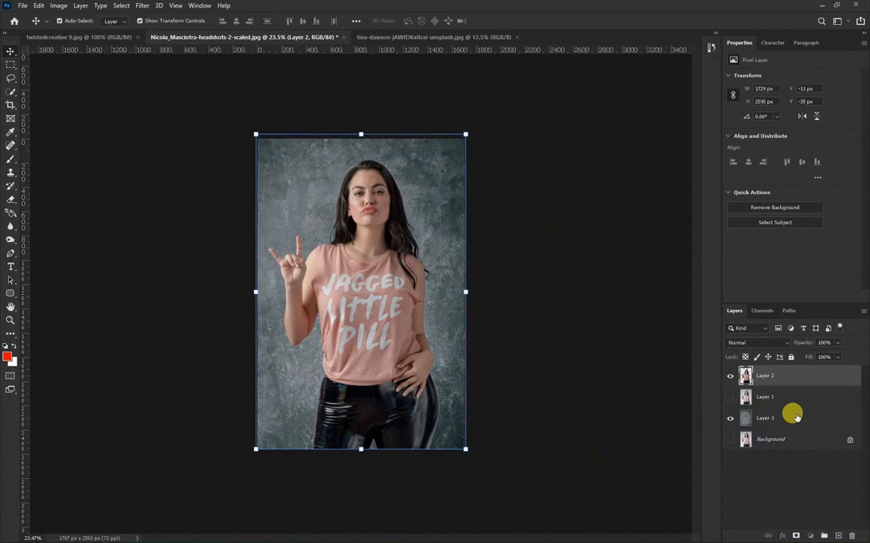
{"action": "left_click", "coordinate": [59, 6]}
{"action": "mouse_move", "coordinate": [95, 33]}
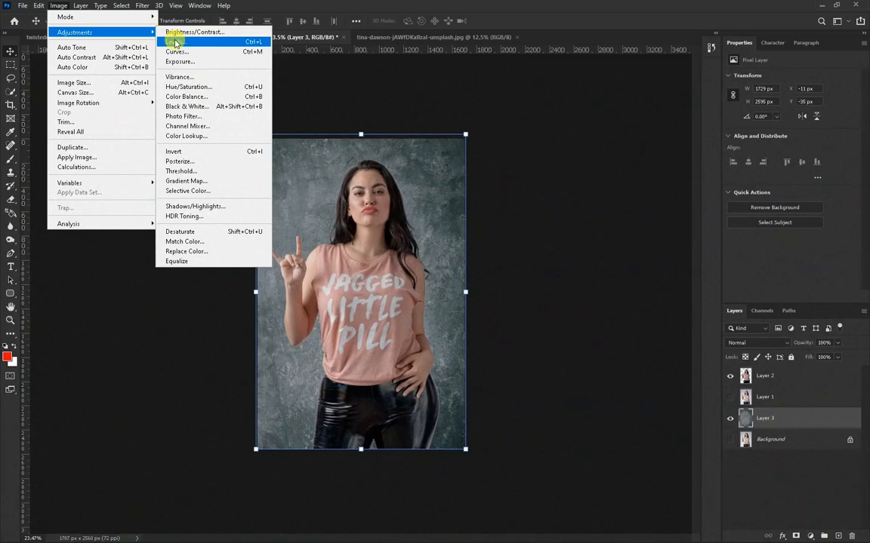
{"action": "left_click", "coordinate": [177, 43]}
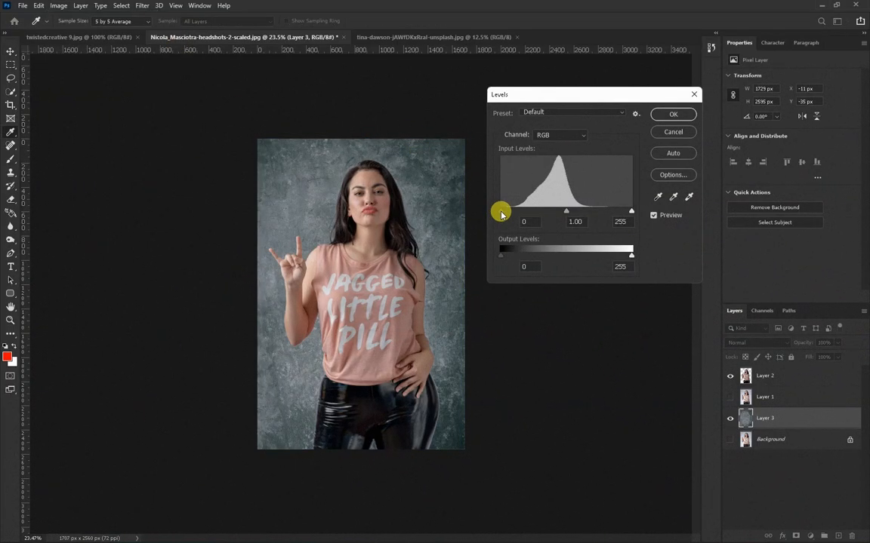
{"action": "left_click_drag", "start_coordinate": [502, 214], "coordinate": [509, 214]}
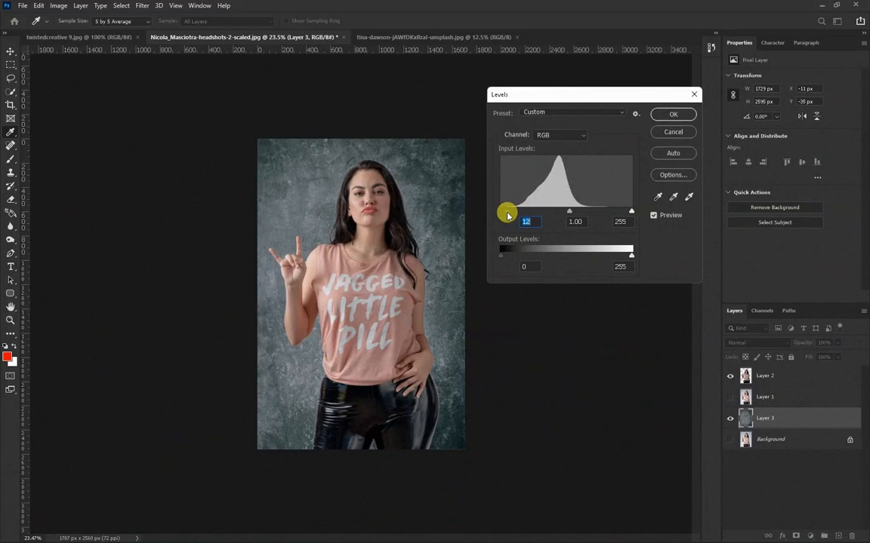
{"action": "left_click", "coordinate": [665, 115]}
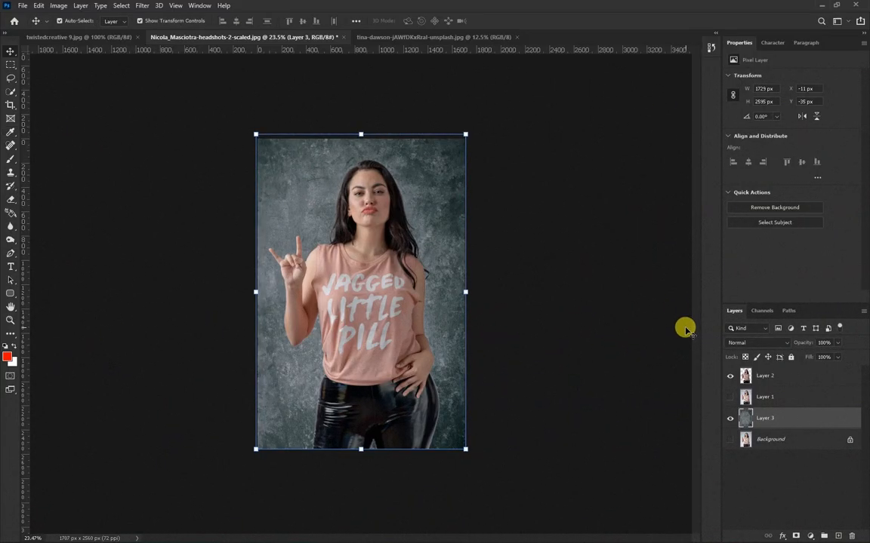
Copy the mandala image from twistedcreative 9.jpg into the portrait document as a new layer directly above the texture.
{"action": "left_click", "coordinate": [110, 37]}
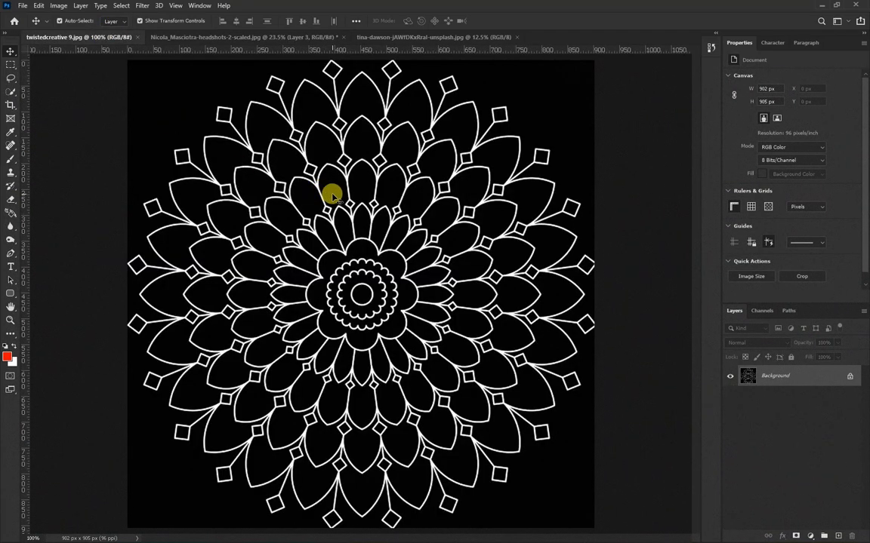
{"action": "scroll", "coordinate": [336, 195], "scroll_direction": "down", "scroll_amount": 3}
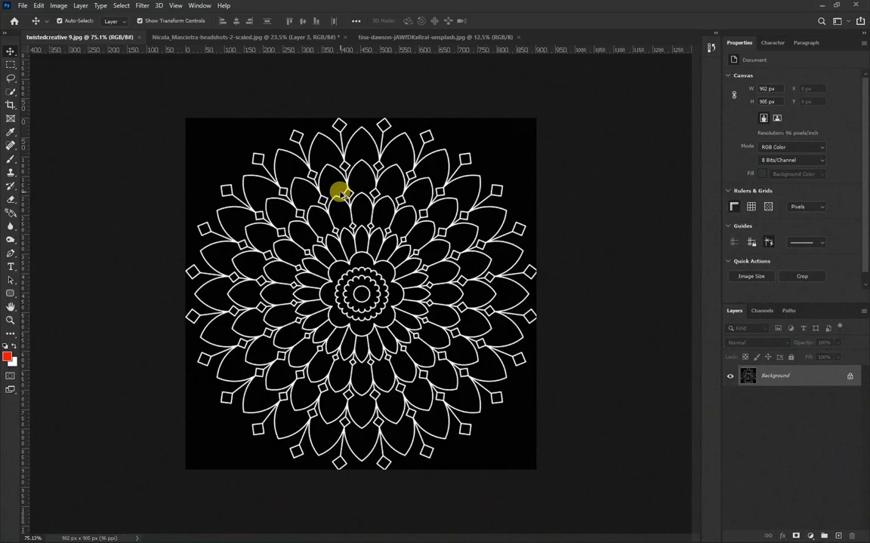
{"action": "scroll", "coordinate": [339, 193], "scroll_direction": "down", "scroll_amount": 1}
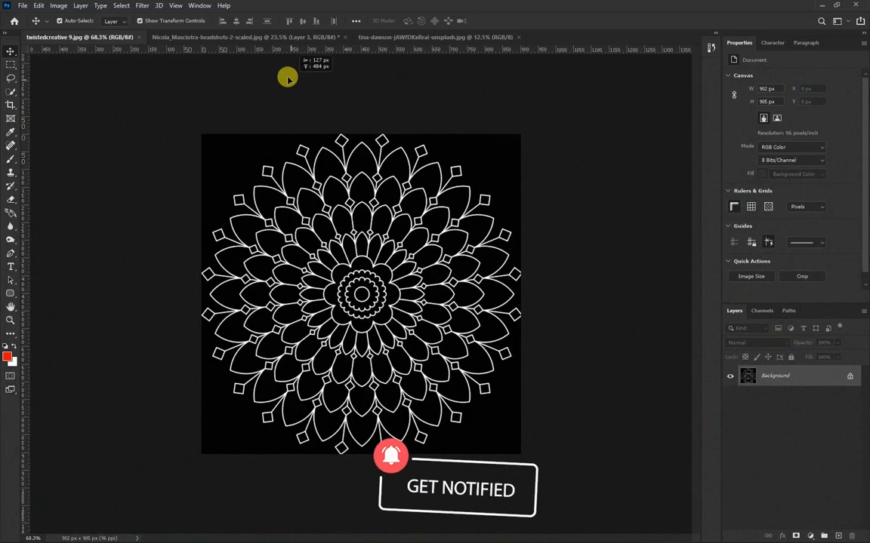
{"action": "left_click", "coordinate": [237, 36]}
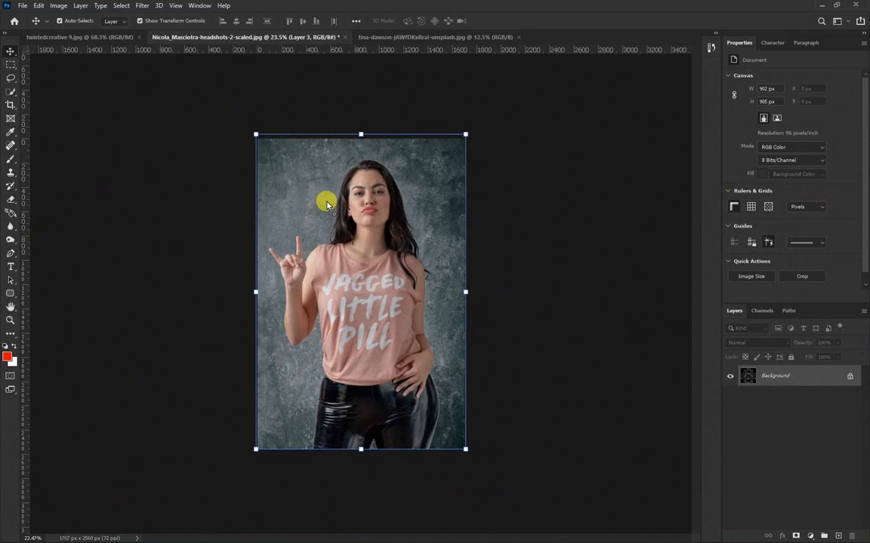
Scale the mandala layer to about 1509 × 1514 px and position it behind the woman's head, flush with the canvas's upper edge.
{"action": "left_click_drag", "start_coordinate": [326, 203], "coordinate": [482, 216]}
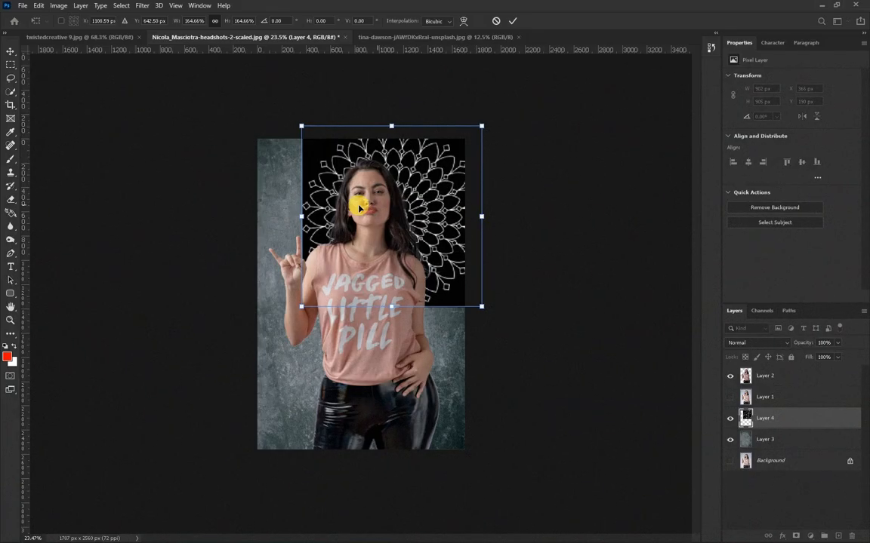
{"action": "left_click_drag", "start_coordinate": [301, 216], "coordinate": [257, 217]}
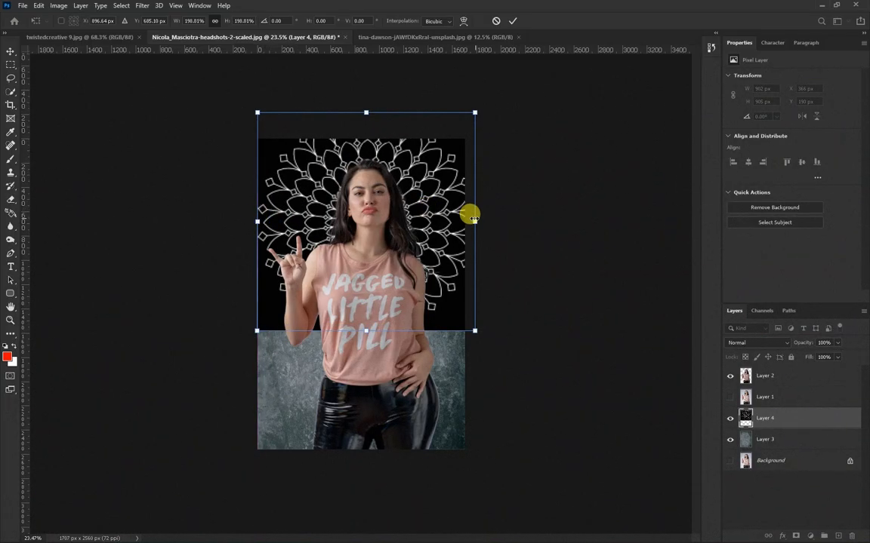
{"action": "left_click_drag", "start_coordinate": [474, 219], "coordinate": [439, 210]}
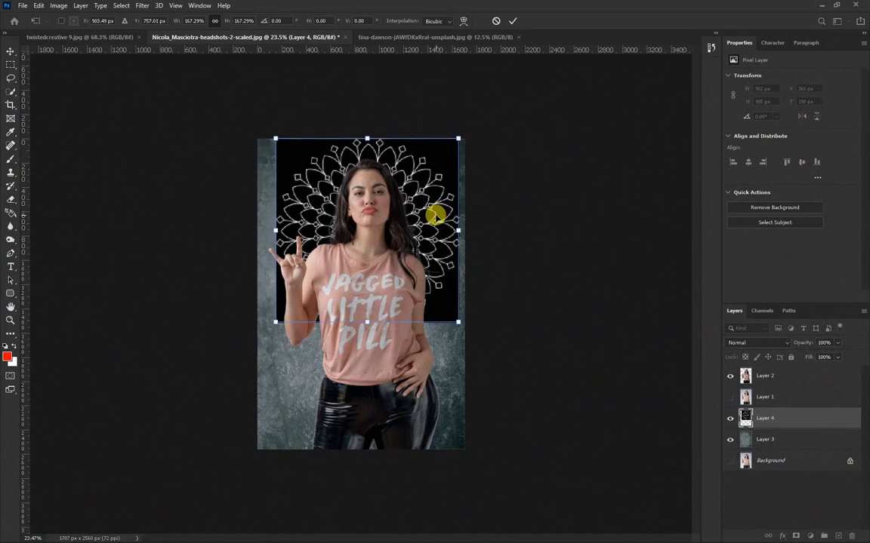
{"action": "key", "text": "Return"}
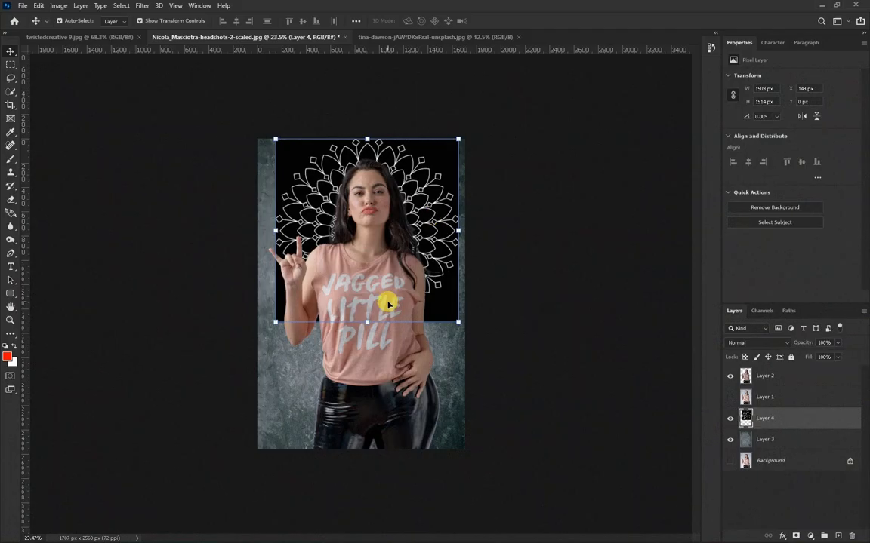
Move the woman's cutout layer down and slightly right to about X 145 px, Y 205 px, centring her head on the mandala.
{"action": "left_click", "coordinate": [373, 377]}
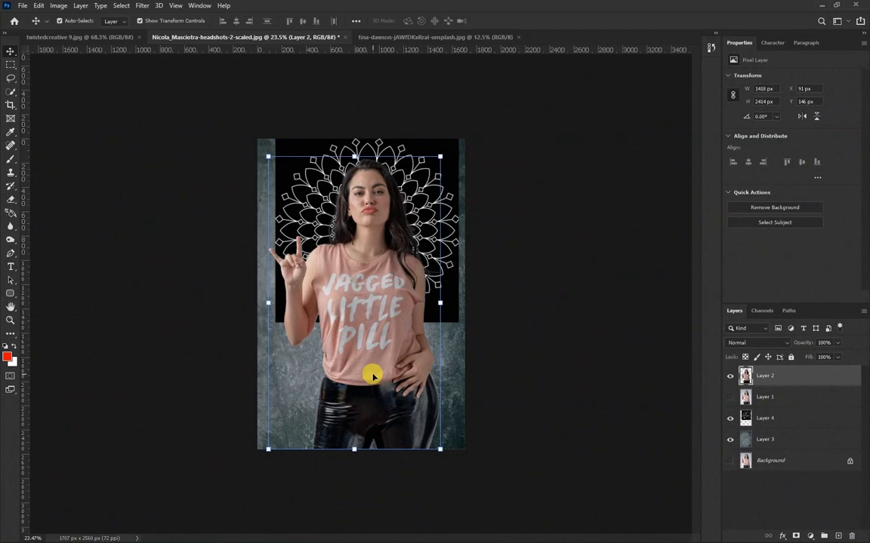
{"action": "key", "text": "Down"}
{"action": "key", "text": "Down"}
{"action": "key", "text": "Down"}
{"action": "key", "text": "Down"}
{"action": "key", "text": "Down"}
{"action": "key", "text": "Down"}
{"action": "key", "text": "Down"}
{"action": "key", "text": "Down"}
{"action": "key", "text": "Down"}
{"action": "key", "text": "Down"}
{"action": "key", "text": "Down"}
{"action": "key", "text": "Down"}
{"action": "key", "text": "Down"}
{"action": "key", "text": "Down"}
{"action": "key", "text": "Down"}
{"action": "key", "text": "Down"}
{"action": "key", "text": "Down"}
{"action": "key", "text": "Down"}
{"action": "key", "text": "Down"}
{"action": "key", "text": "Down"}
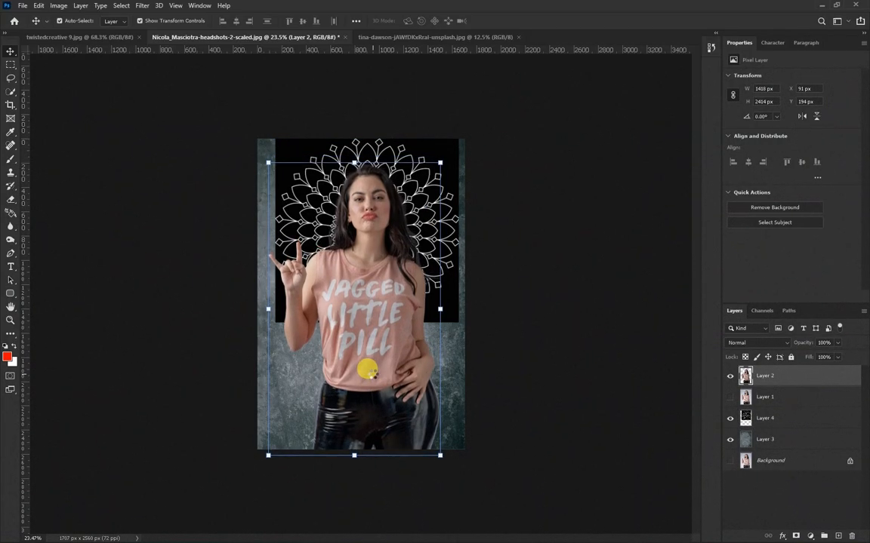
{"action": "key", "text": "Down"}
{"action": "key", "text": "Down"}
{"action": "key", "text": "Down"}
{"action": "key", "text": "Down"}
{"action": "key", "text": "Down"}
{"action": "key", "text": "Down"}
{"action": "key", "text": "Down"}
{"action": "key", "text": "Down"}
{"action": "key", "text": "Down"}
{"action": "key", "text": "Down"}
{"action": "key", "text": "Down"}
{"action": "key", "text": "Down"}
{"action": "key", "text": "Down"}
{"action": "key", "text": "Down"}
{"action": "key", "text": "Down"}
{"action": "key", "text": "Down"}
{"action": "key", "text": "Down"}
{"action": "key", "text": "Down"}
{"action": "key", "text": "Down"}
{"action": "key", "text": "Down"}
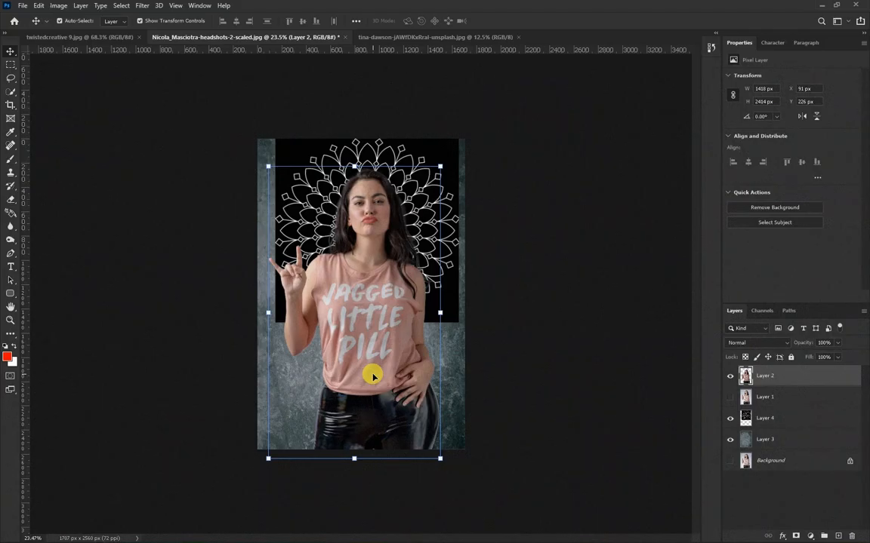
{"action": "left_click", "coordinate": [376, 325]}
{"action": "left_click_drag", "start_coordinate": [377, 325], "coordinate": [386, 321]}
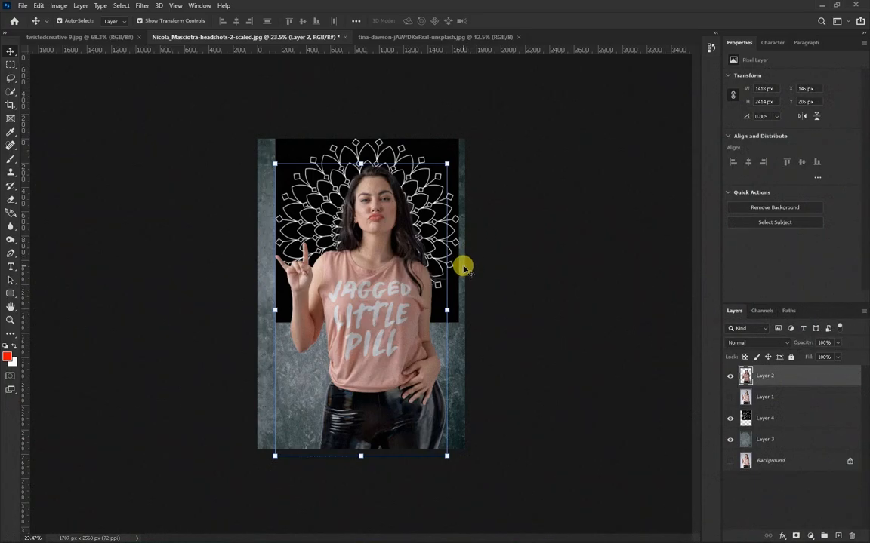
Set the mandala layer's blend mode to Screen.
{"action": "left_click", "coordinate": [479, 212]}
{"action": "left_click", "coordinate": [452, 206]}
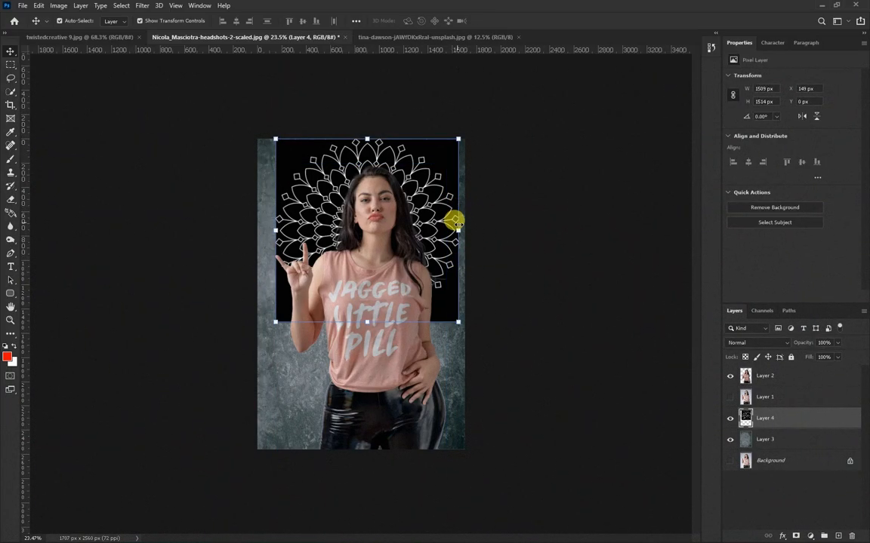
{"action": "left_click", "coordinate": [756, 344]}
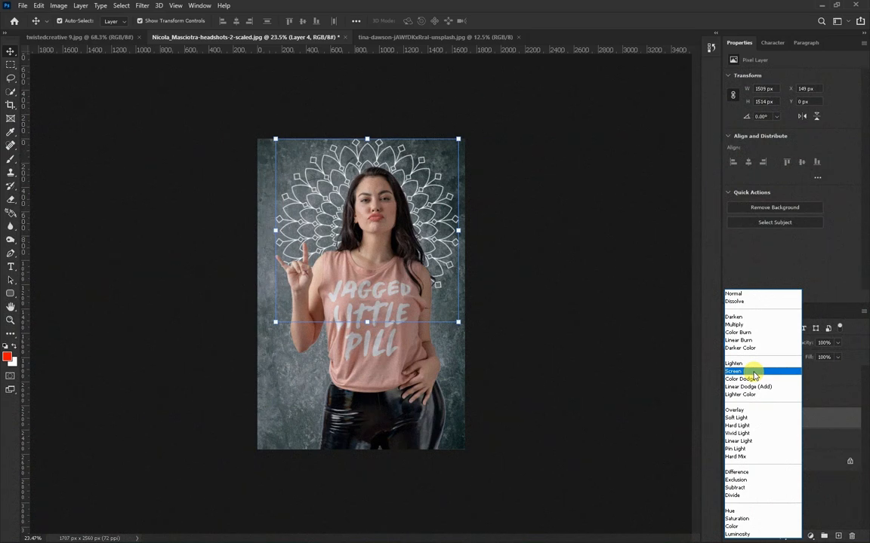
{"action": "left_click", "coordinate": [753, 373]}
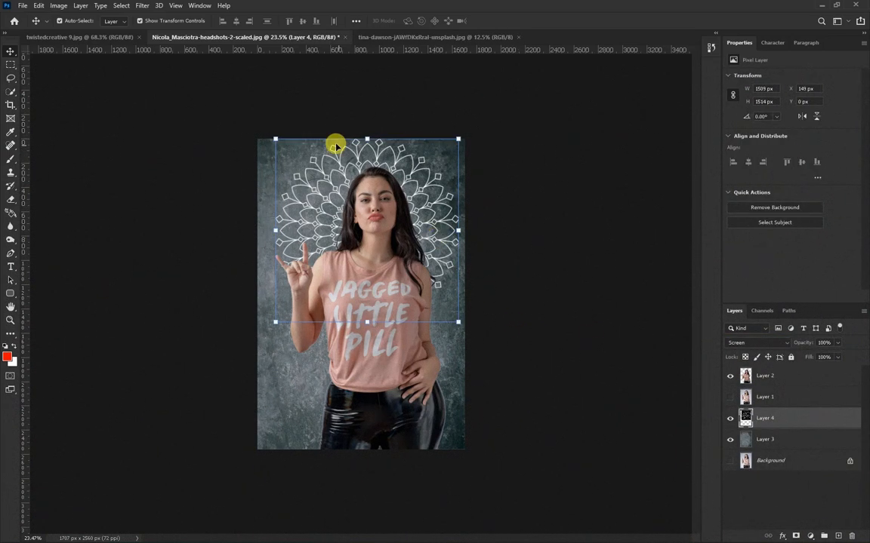
Soften the mandala layer with a Gaussian Blur of about 9.6 pixels radius.
{"action": "left_click", "coordinate": [140, 7]}
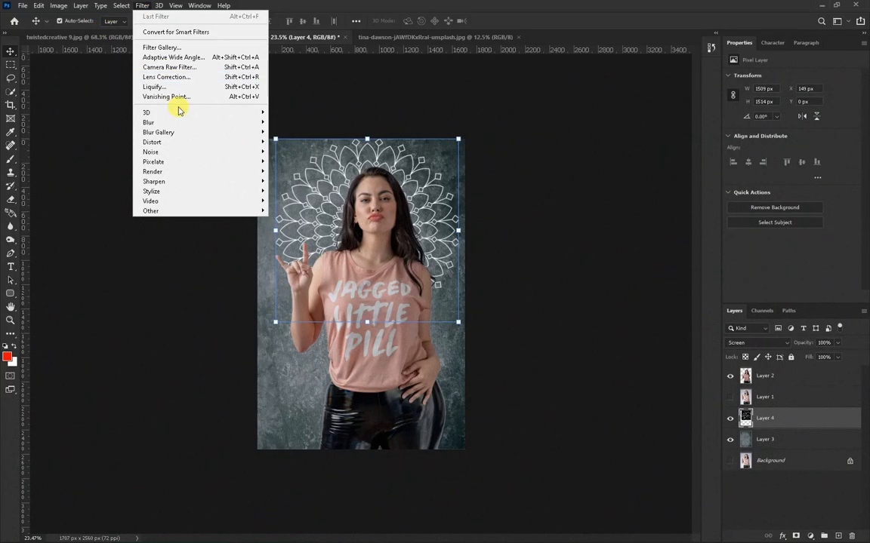
{"action": "mouse_move", "coordinate": [178, 123]}
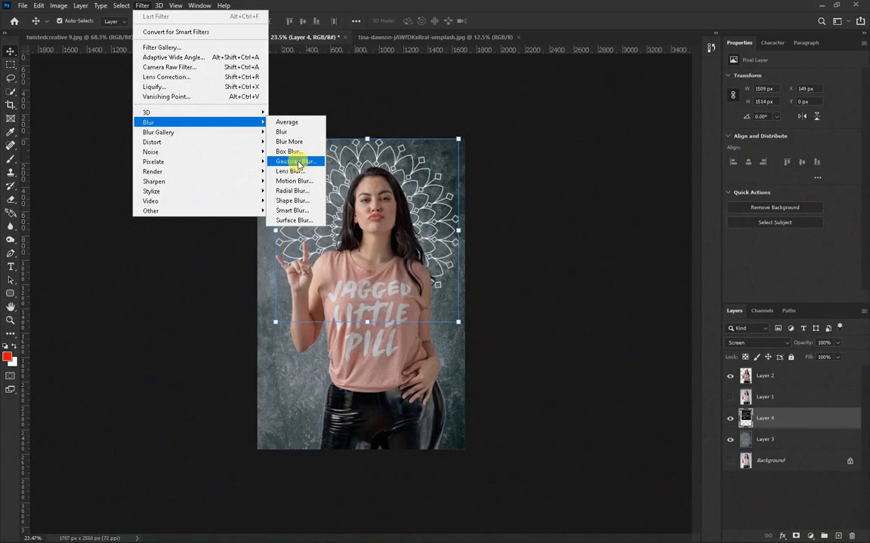
{"action": "left_click", "coordinate": [297, 161]}
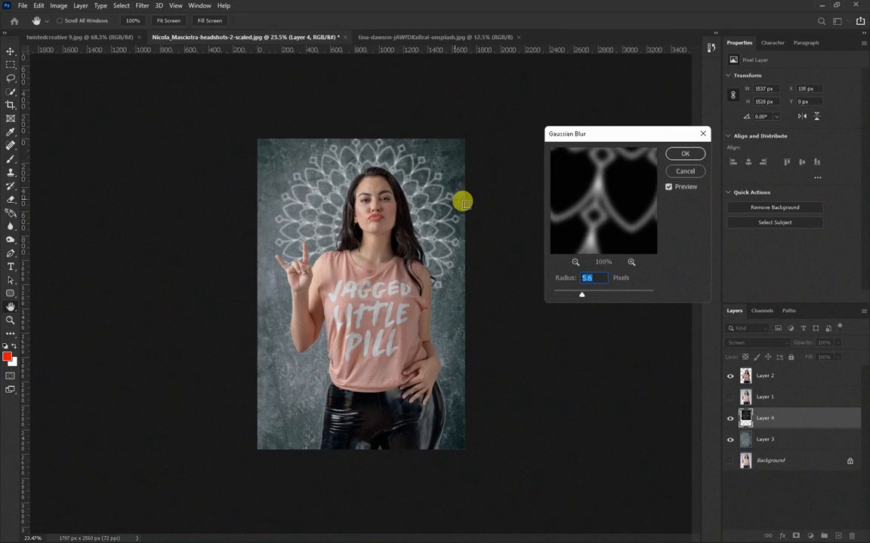
{"action": "left_click_drag", "start_coordinate": [581, 294], "coordinate": [592, 295]}
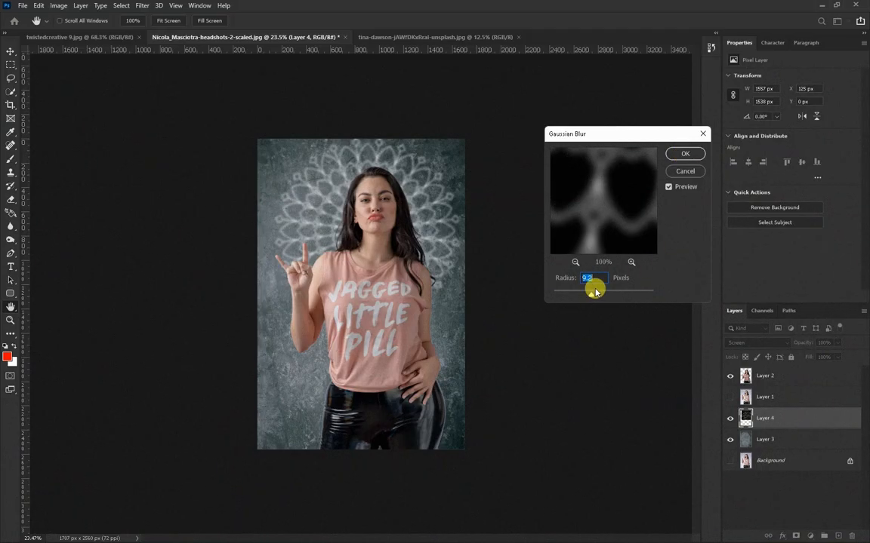
{"action": "left_click_drag", "start_coordinate": [591, 294], "coordinate": [592, 297]}
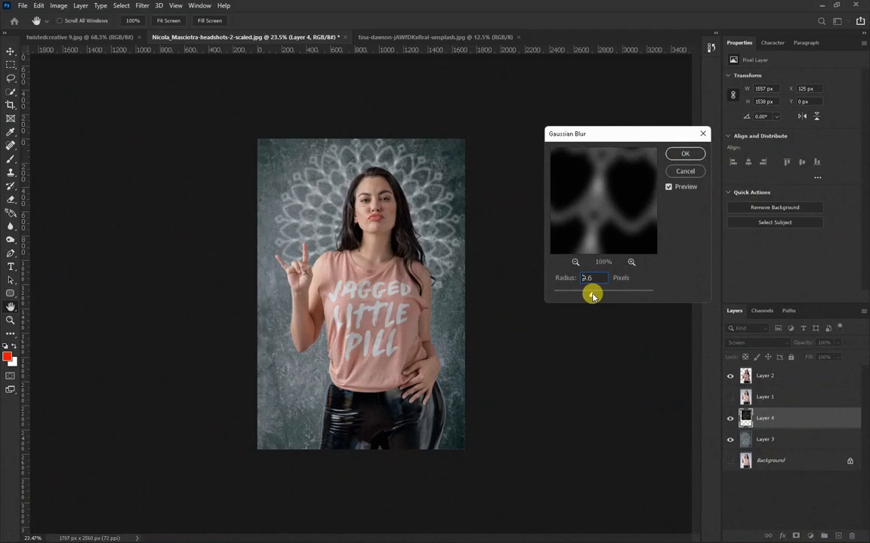
{"action": "left_click", "coordinate": [684, 154]}
{"action": "key", "text": "v"}
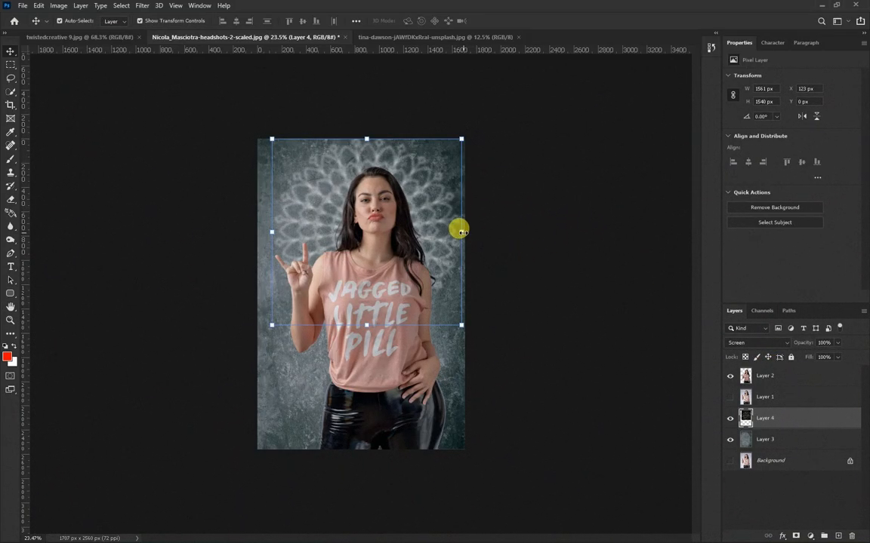
Enlarge the blurred mandala to about 1714 × 1691 px and place it at about X 47 px, Y -35 px behind the woman.
{"action": "left_click_drag", "start_coordinate": [461, 231], "coordinate": [498, 231]}
{"action": "mouse_move", "coordinate": [451, 215]}
{"action": "left_mouse_down"}
{"action": "mouse_move", "coordinate": [437, 204]}
{"action": "mouse_move", "coordinate": [495, 220]}
{"action": "mouse_move", "coordinate": [445, 217]}
{"action": "left_mouse_up"}
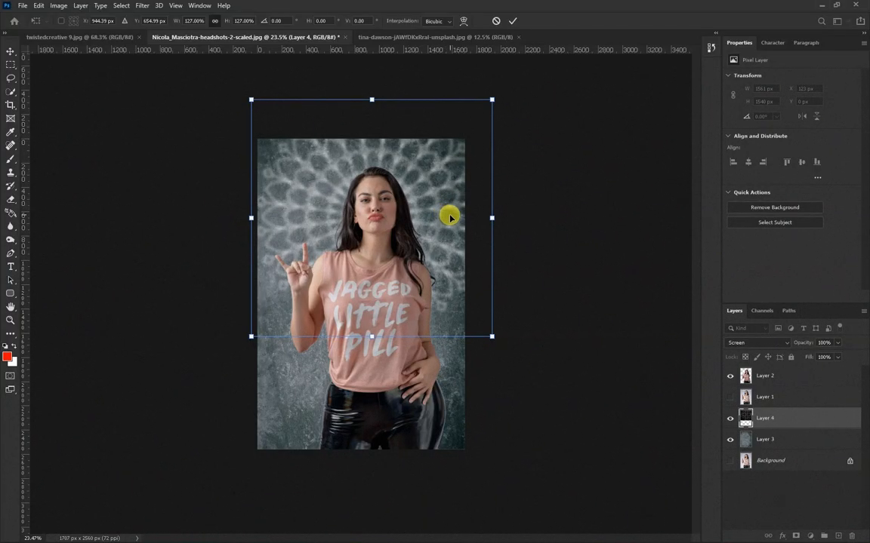
{"action": "mouse_move", "coordinate": [450, 217]}
{"action": "left_mouse_down"}
{"action": "mouse_move", "coordinate": [447, 234]}
{"action": "mouse_move", "coordinate": [473, 233]}
{"action": "mouse_move", "coordinate": [439, 225]}
{"action": "left_mouse_up"}
{"action": "key", "text": "Return"}
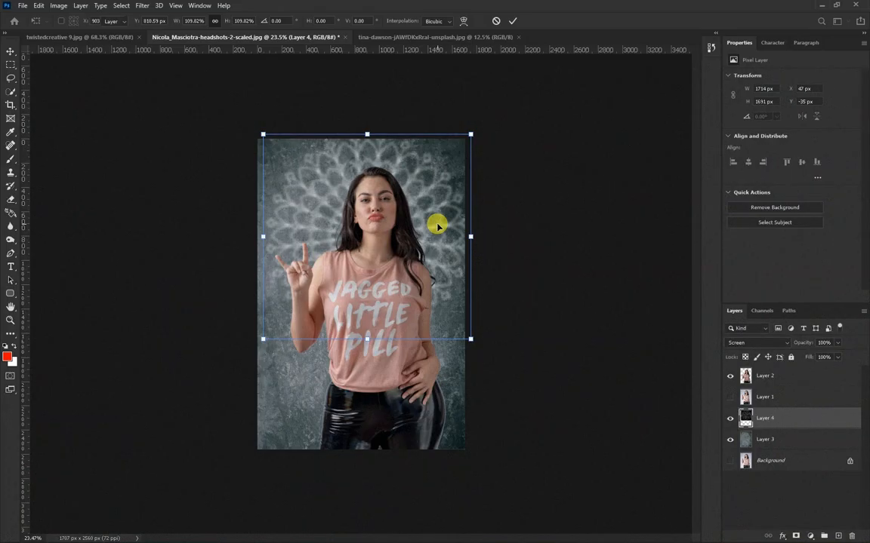
{"action": "left_click", "coordinate": [529, 293]}
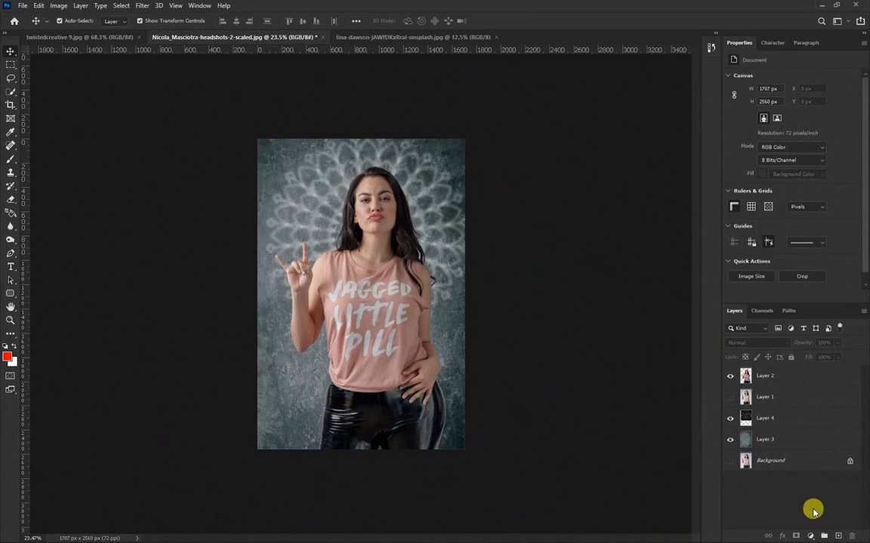
Add a Levels adjustment layer above all layers with midtone input 0.86 and output levels 7 and 249.
{"action": "left_click", "coordinate": [811, 536]}
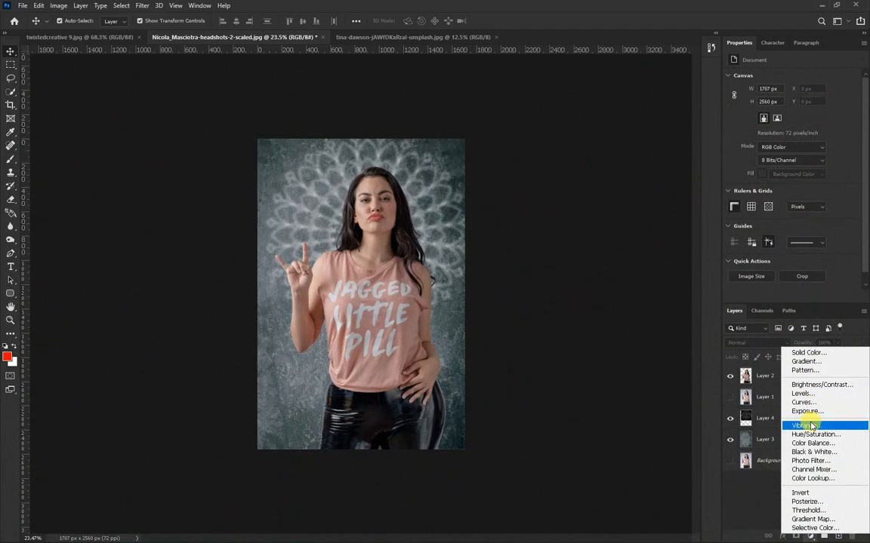
{"action": "left_click", "coordinate": [806, 394]}
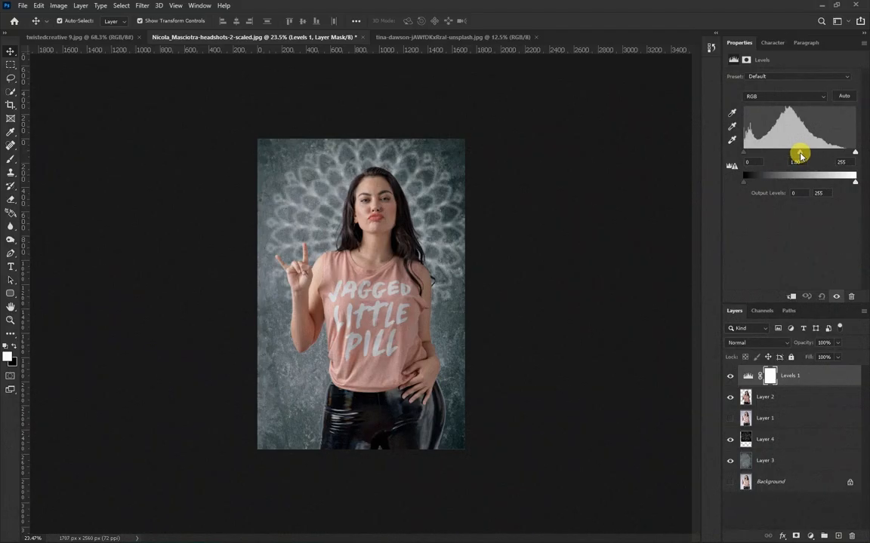
{"action": "left_click_drag", "start_coordinate": [804, 155], "coordinate": [807, 156]}
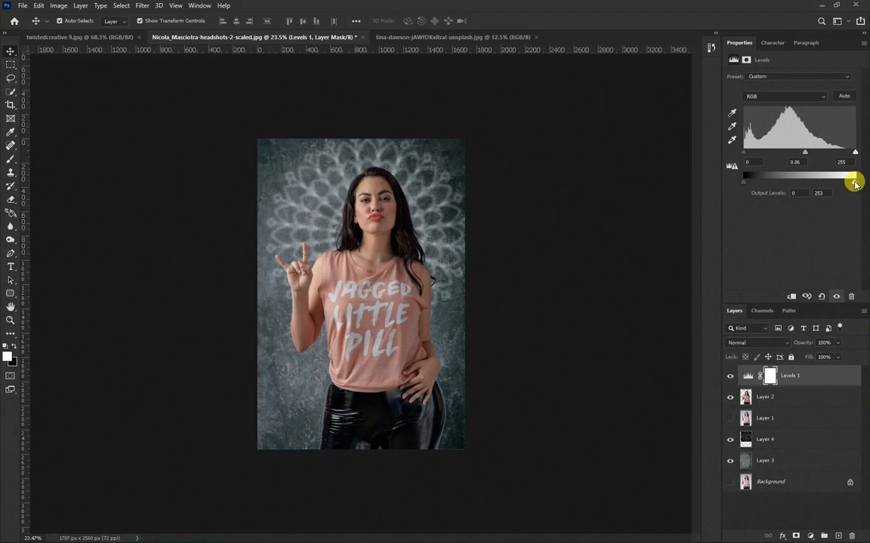
{"action": "left_click_drag", "start_coordinate": [853, 184], "coordinate": [846, 185]}
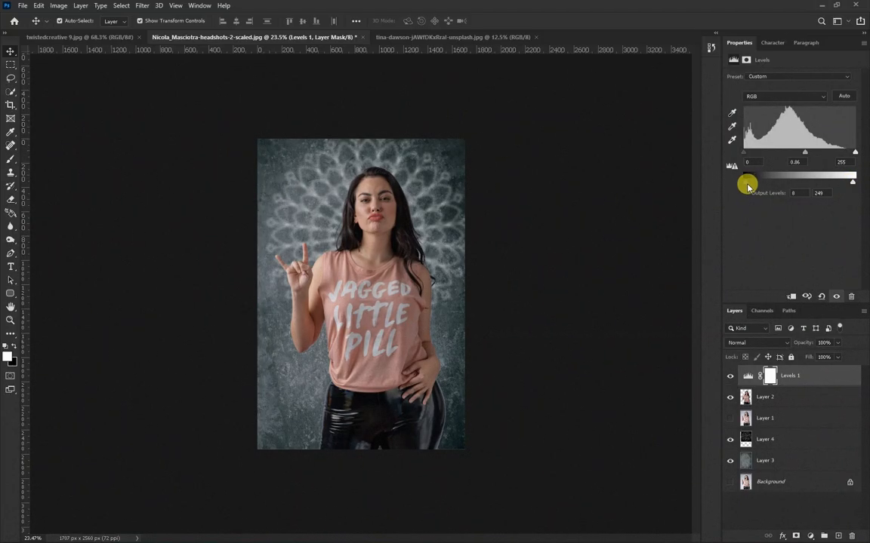
{"action": "left_click_drag", "start_coordinate": [747, 187], "coordinate": [748, 187]}
{"action": "scroll", "coordinate": [453, 298], "scroll_direction": "up", "scroll_amount": 3}
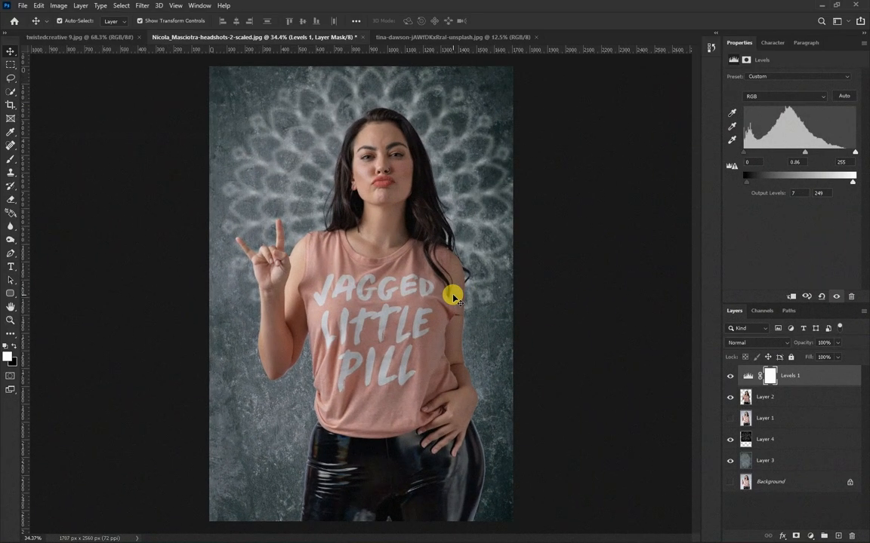